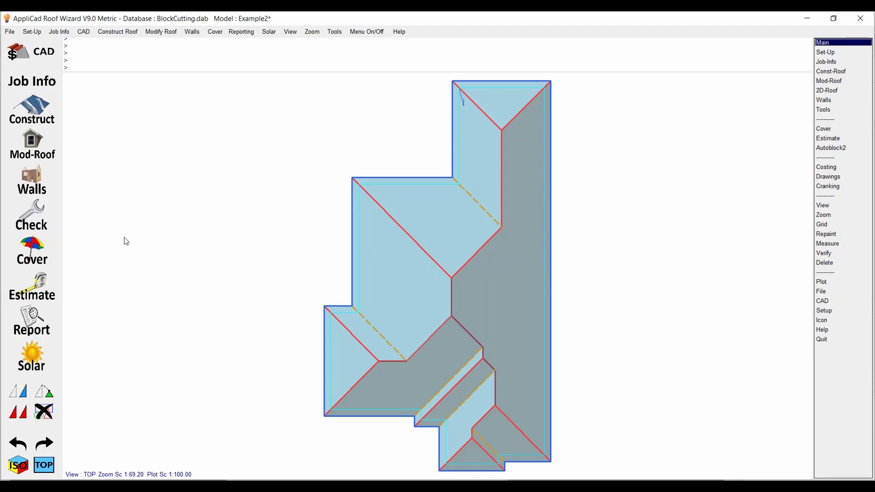
Step: Open Block-Cutting for the estimate, reset the block letter to A and number to 1, and set the block colour to 13
{"action": "left_click", "coordinate": [32, 296]}
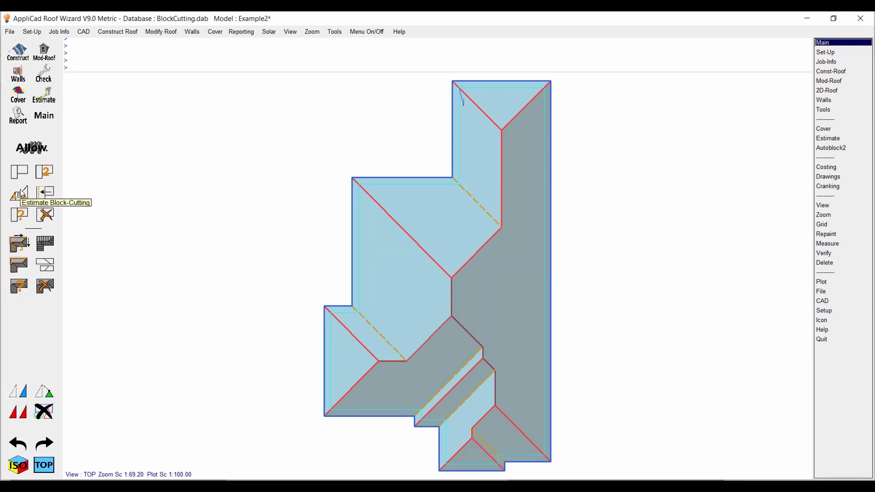
{"action": "left_click", "coordinate": [45, 193]}
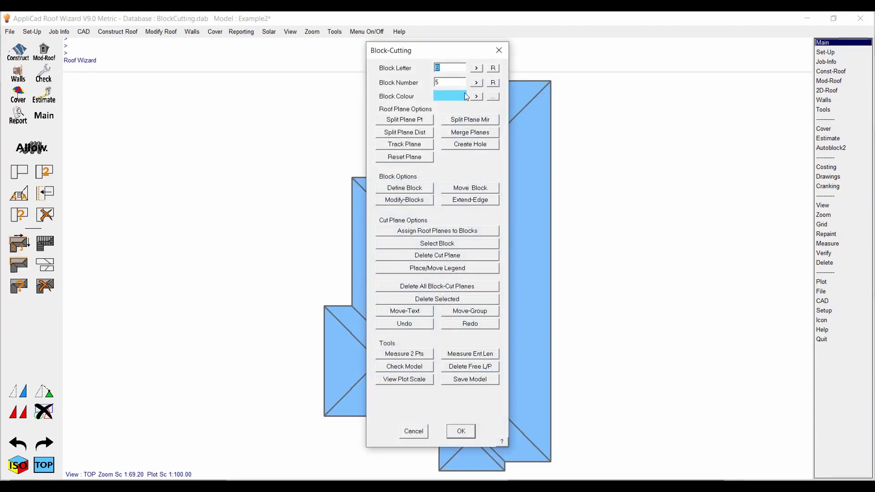
{"action": "left_click_drag", "start_coordinate": [459, 60], "coordinate": [696, 82]}
{"action": "left_click", "coordinate": [719, 90]}
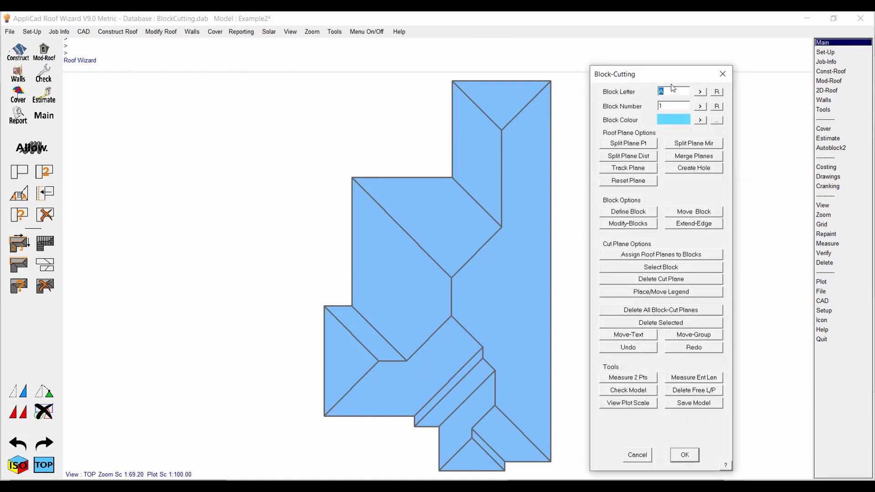
{"action": "left_click", "coordinate": [717, 120]}
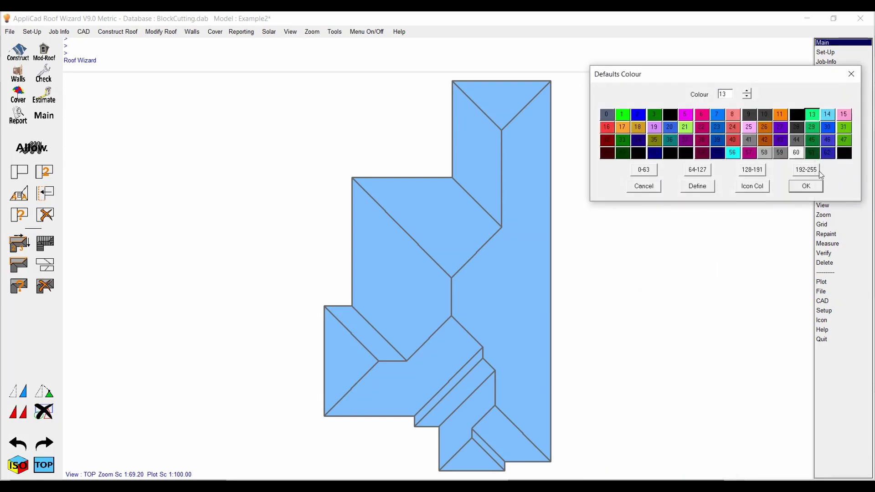
{"action": "left_click", "coordinate": [815, 187]}
{"action": "left_click_drag", "start_coordinate": [649, 82], "coordinate": [649, 51]}
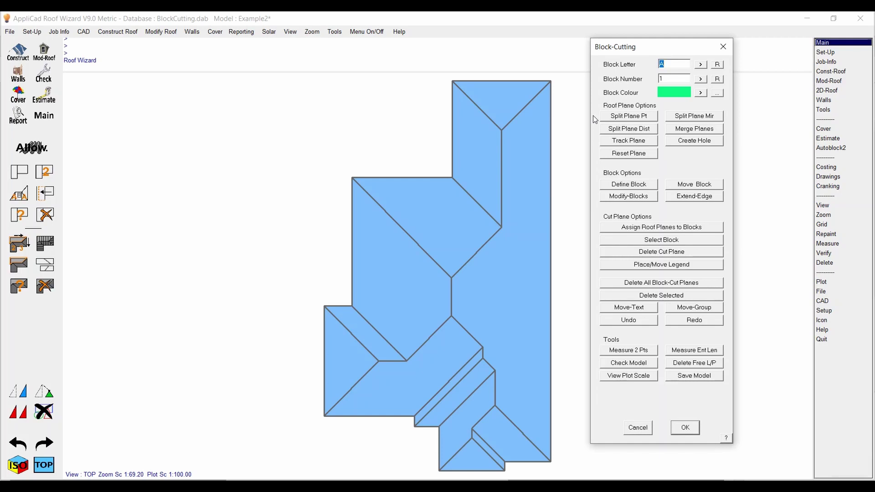
Step: Split the planes above and below the short central ridge by point, using the ridge's upper and lower ends
{"action": "left_click", "coordinate": [631, 117]}
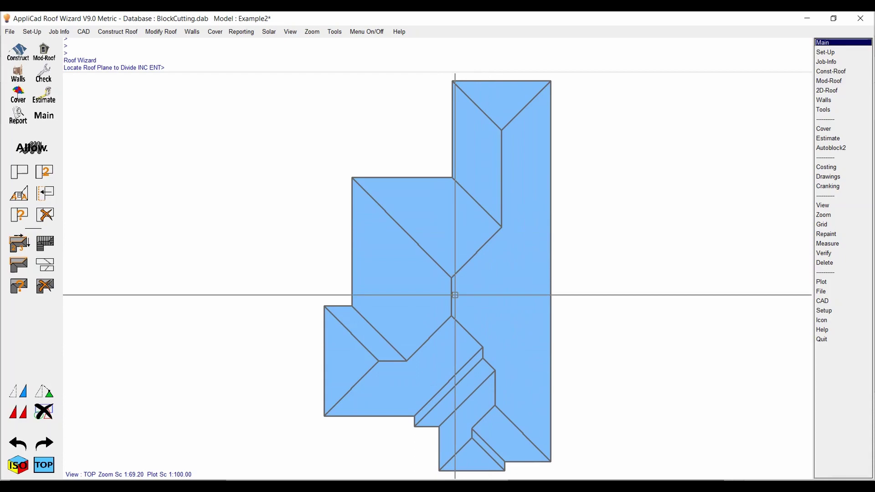
{"action": "left_click", "coordinate": [446, 264]}
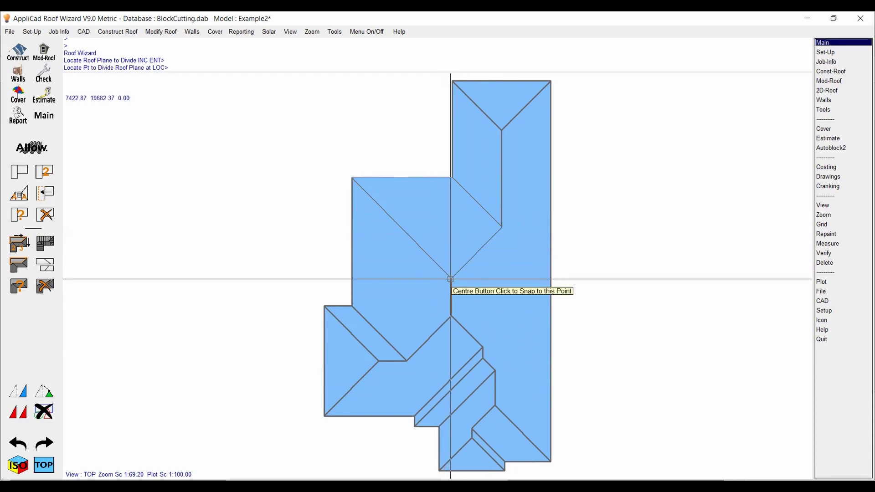
{"action": "middle_click", "coordinate": [451, 279]}
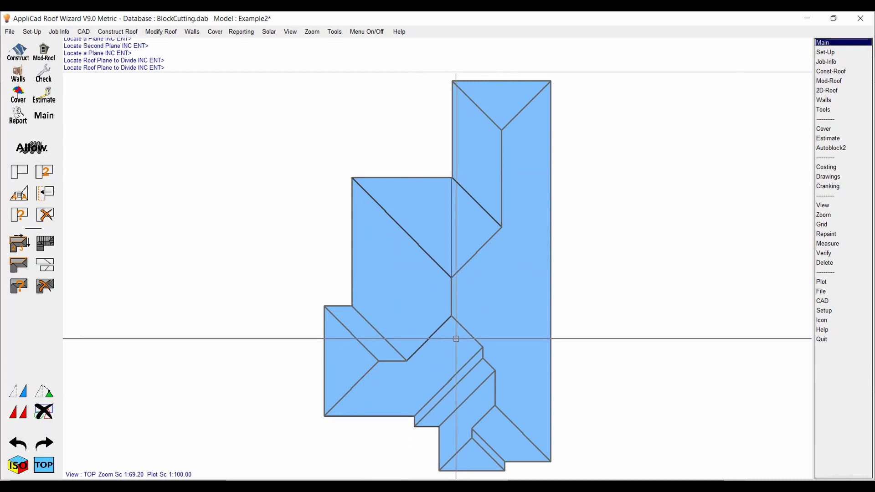
{"action": "left_click", "coordinate": [455, 332]}
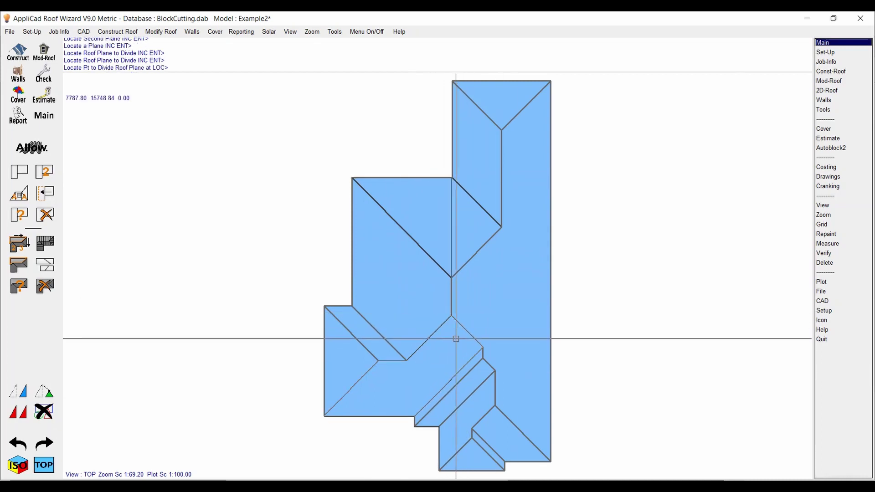
{"action": "middle_click", "coordinate": [452, 316]}
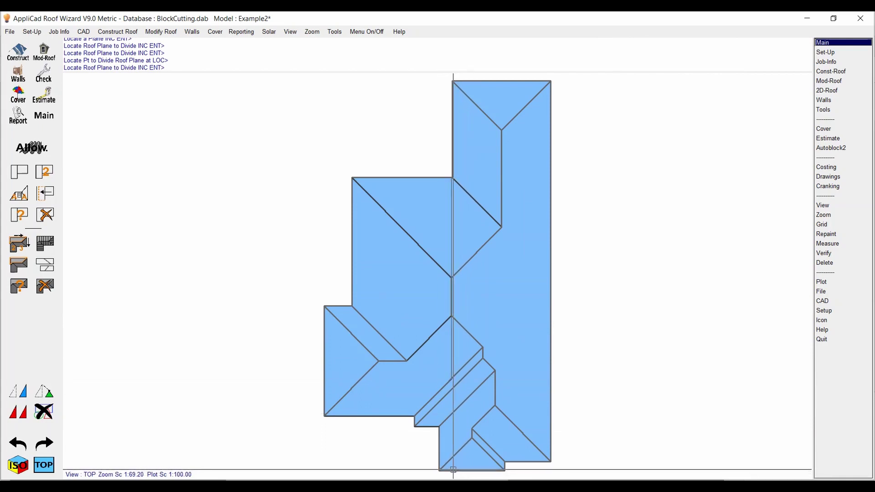
Step: Split the diagonal strip plane and the bottom hip-end plane by point, in line with the central ridge's lower end
{"action": "left_click", "coordinate": [453, 391]}
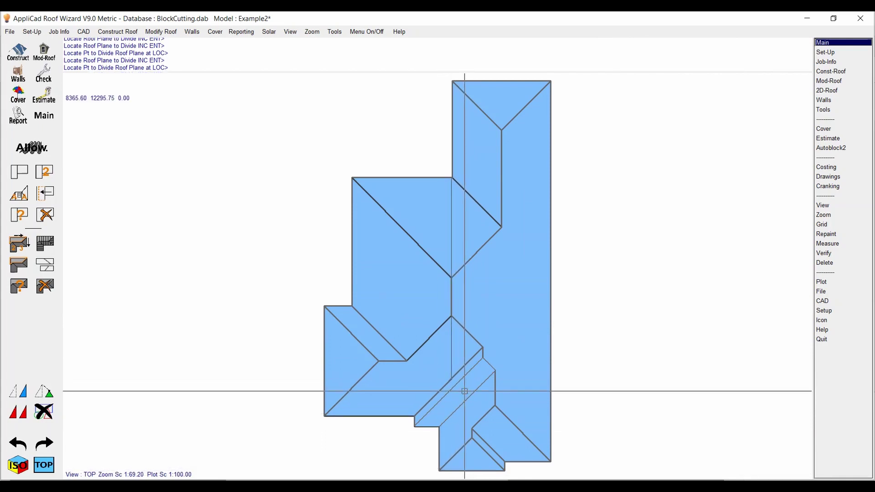
{"action": "left_click", "coordinate": [451, 328]}
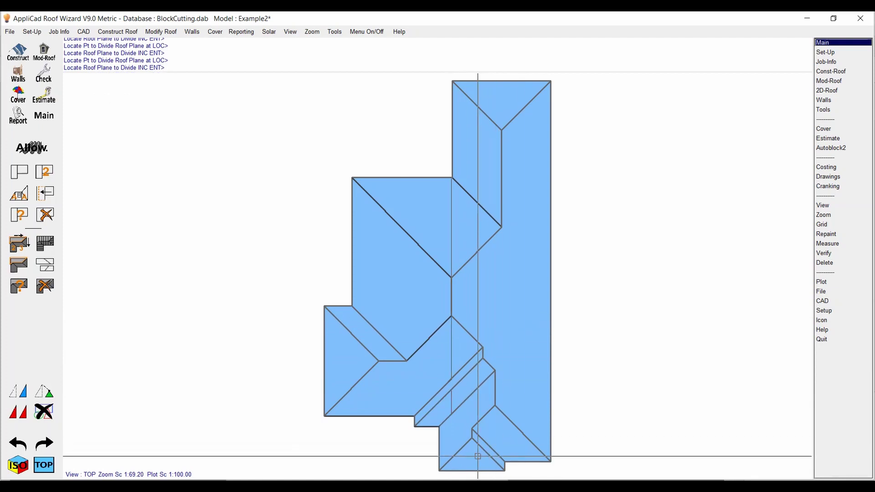
{"action": "left_click", "coordinate": [478, 456]}
{"action": "middle_click", "coordinate": [451, 316]}
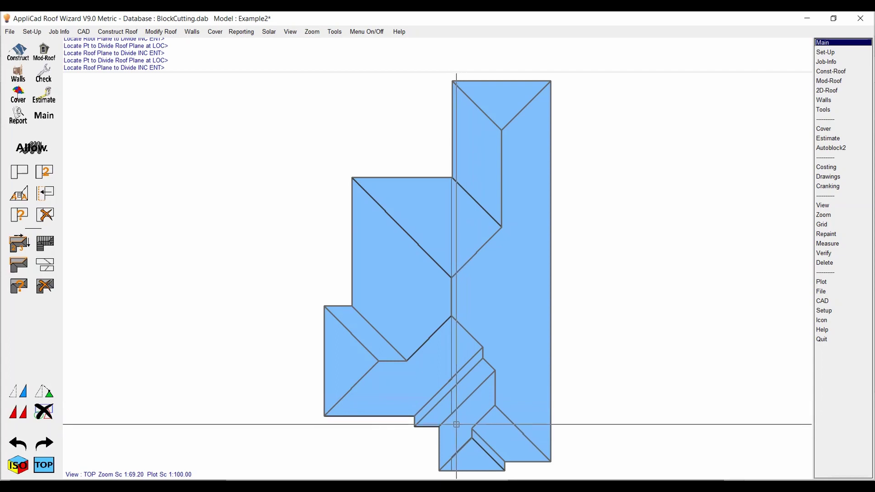
Step: Split the long right-hand plane at both ends of the upper wing's ridge, and the wing's left plane at the ridge's upper end
{"action": "scroll", "coordinate": [457, 422], "scroll_direction": "up", "scroll_amount": 2}
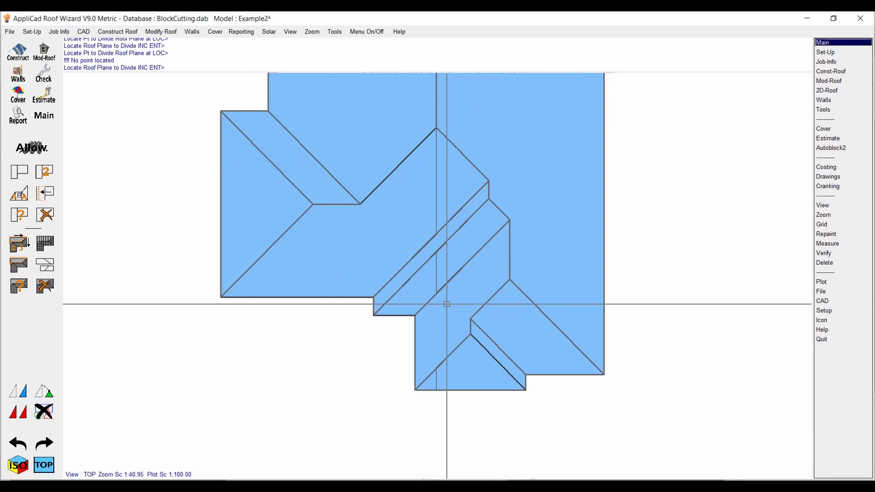
{"action": "scroll", "coordinate": [409, 428], "scroll_direction": "down", "scroll_amount": 3}
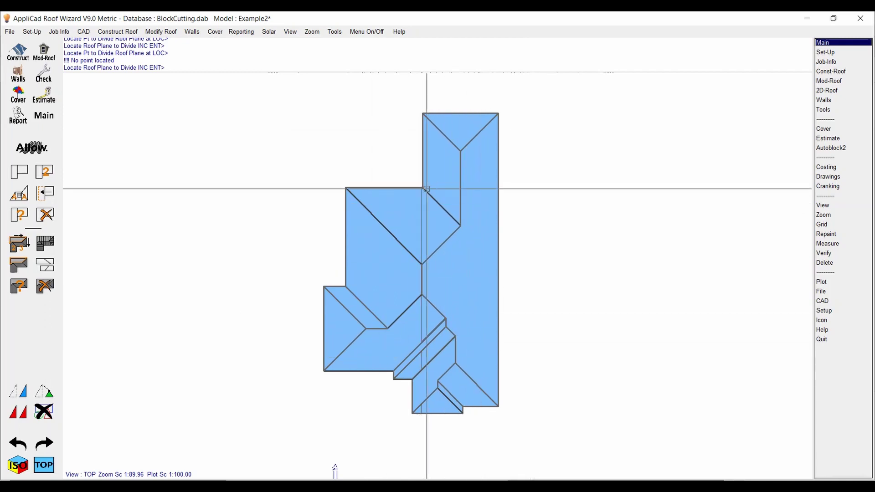
{"action": "left_click", "coordinate": [473, 245]}
{"action": "left_click", "coordinate": [461, 225]}
{"action": "left_click", "coordinate": [461, 150]}
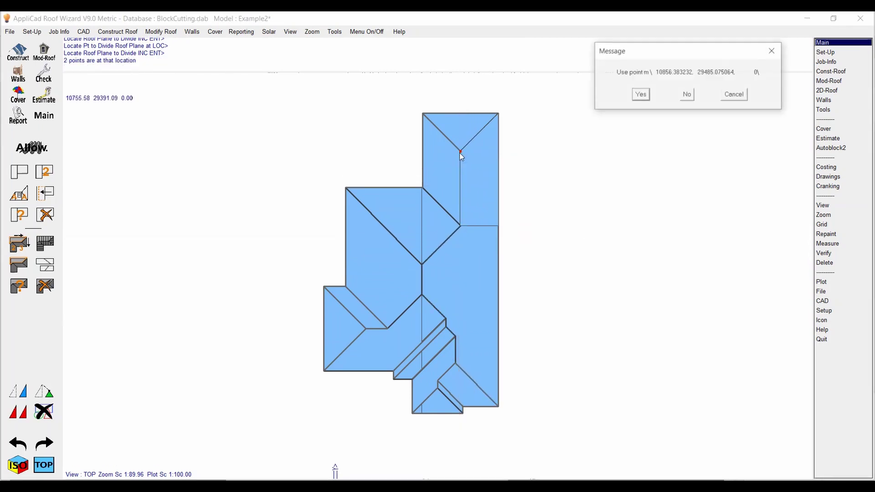
{"action": "key", "text": "Return"}
{"action": "left_click", "coordinate": [454, 153]}
{"action": "left_click", "coordinate": [460, 150]}
{"action": "key", "text": "Return"}
Step: Split the lower-left wing's bottom plane by point at both ends of its short horizontal ridge
{"action": "left_click", "coordinate": [388, 328]}
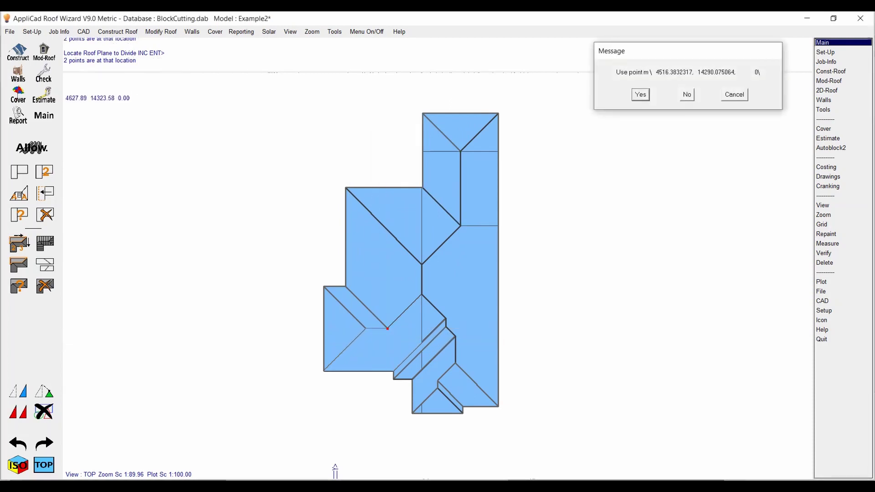
{"action": "key", "text": "Return"}
{"action": "left_click", "coordinate": [374, 343]}
{"action": "left_click", "coordinate": [365, 329]}
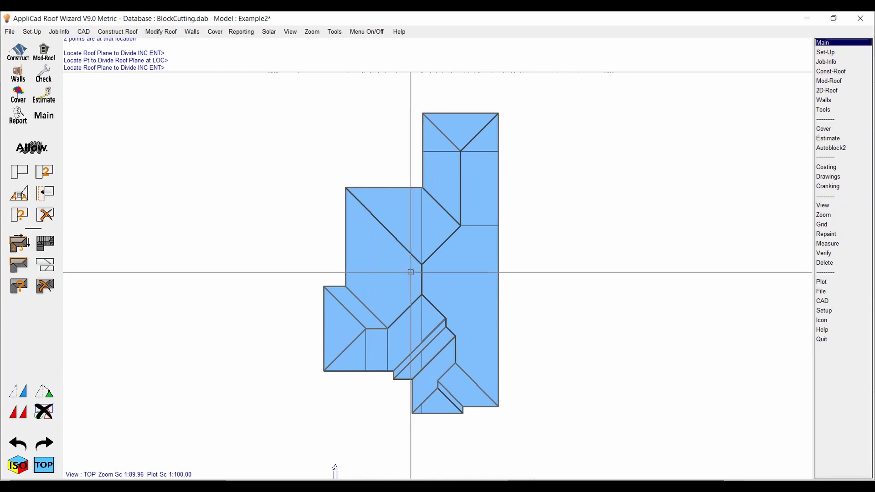
Step: Split the long right-hand plane by point at the four successive ridge and valley corners along its lower-left boundary
{"action": "scroll", "coordinate": [482, 340], "scroll_direction": "up", "scroll_amount": 4}
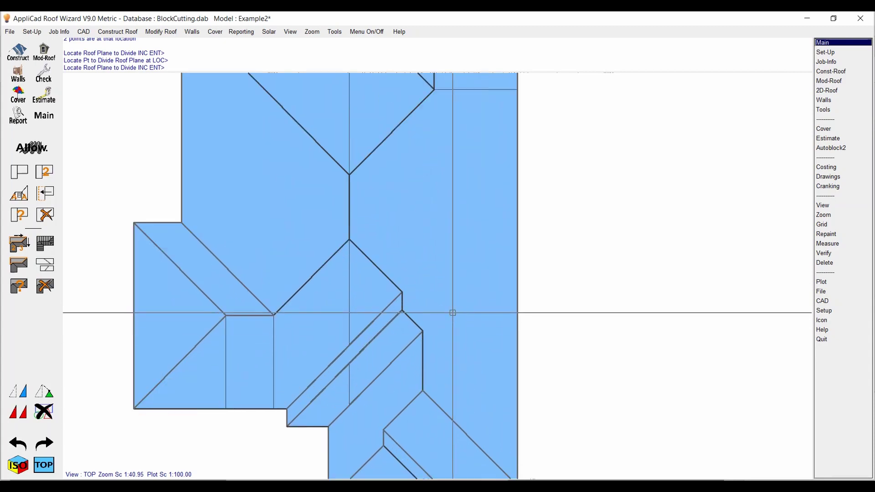
{"action": "left_click", "coordinate": [412, 299]}
{"action": "middle_click", "coordinate": [401, 293]}
{"action": "key", "text": "Return"}
{"action": "left_click", "coordinate": [416, 309]}
{"action": "left_click", "coordinate": [421, 330]}
{"action": "key", "text": "Return"}
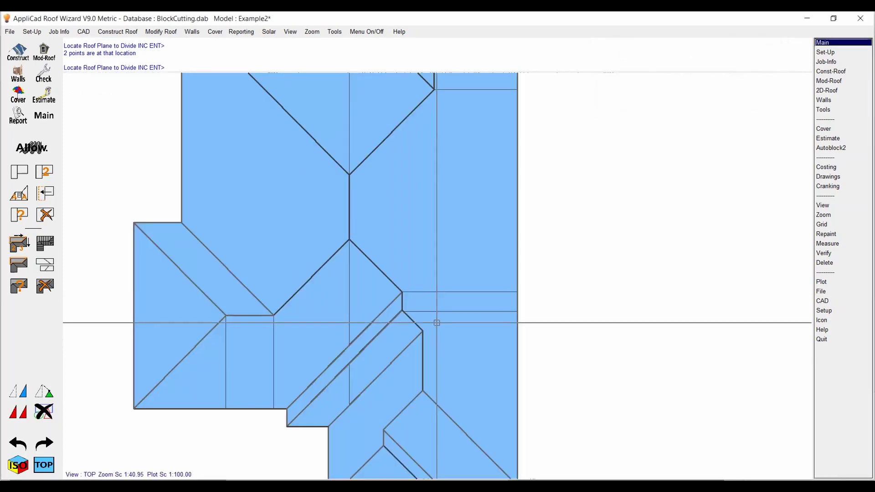
{"action": "left_click", "coordinate": [402, 311]}
{"action": "key", "text": "Return"}
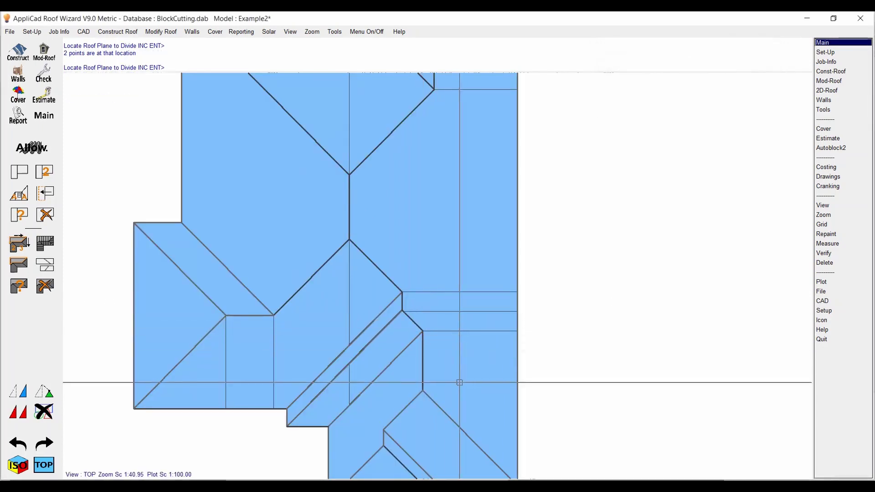
{"action": "left_click", "coordinate": [419, 390]}
Step: Split the left-facing plane of the bottom wing by point at both ends of its short vertical ridge
{"action": "scroll", "coordinate": [429, 374], "scroll_direction": "down", "scroll_amount": 2}
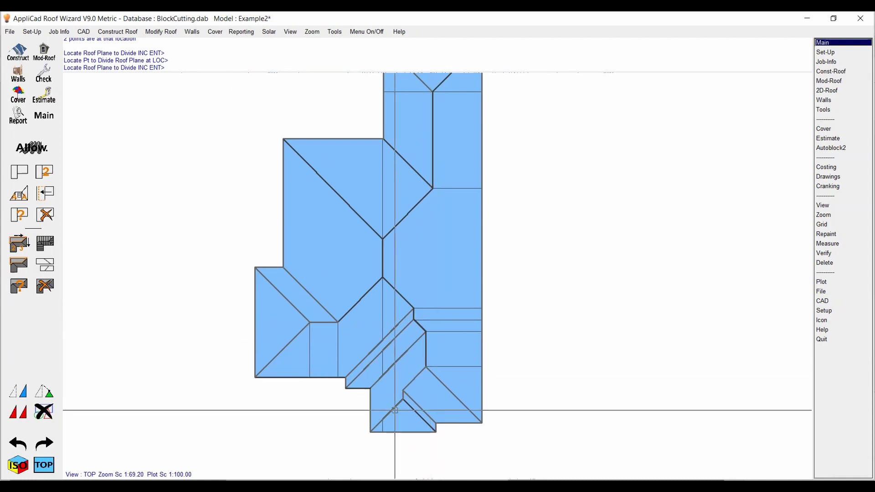
{"action": "scroll", "coordinate": [394, 403], "scroll_direction": "up", "scroll_amount": 1}
{"action": "left_click", "coordinate": [404, 382]}
{"action": "left_click", "coordinate": [403, 383]}
{"action": "left_click", "coordinate": [405, 397]}
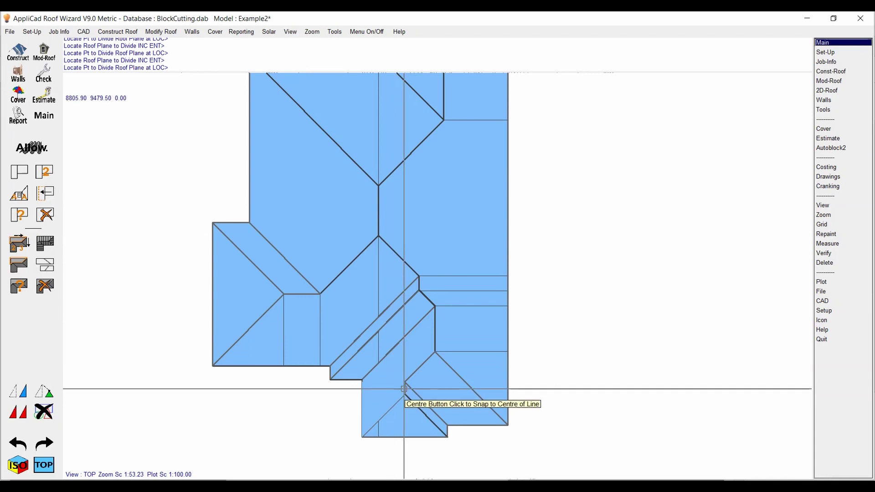
{"action": "left_click", "coordinate": [405, 396]}
{"action": "key", "text": "Return"}
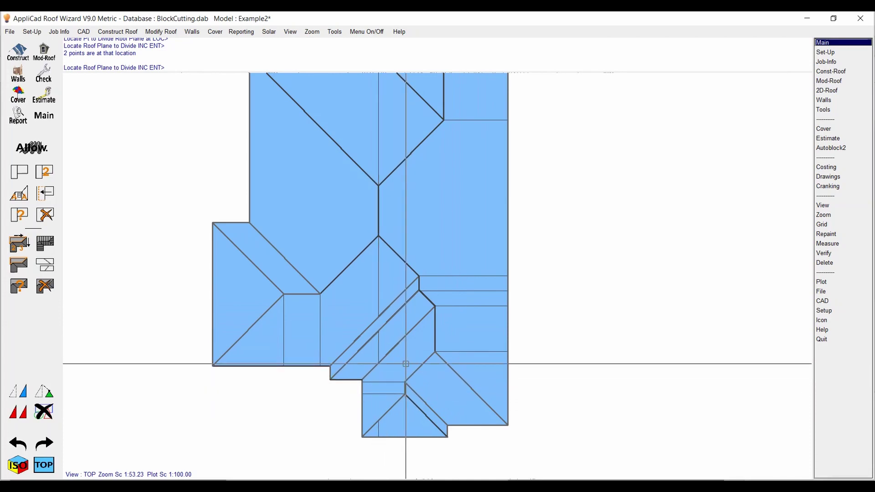
Step: Split the lower-left wing's upper plane repetitively by distance, using the length between the two ends of its horizontal ridge
{"action": "scroll", "coordinate": [324, 333], "scroll_direction": "down", "scroll_amount": 1}
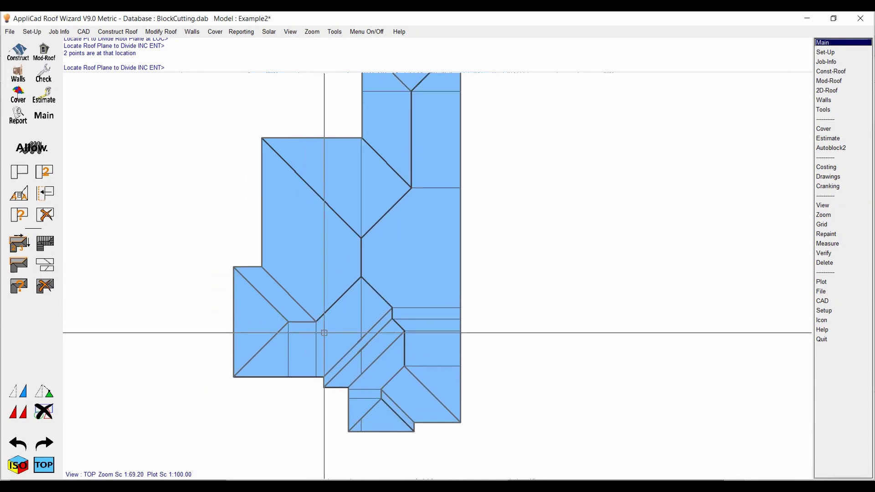
{"action": "right_click", "coordinate": [342, 322]}
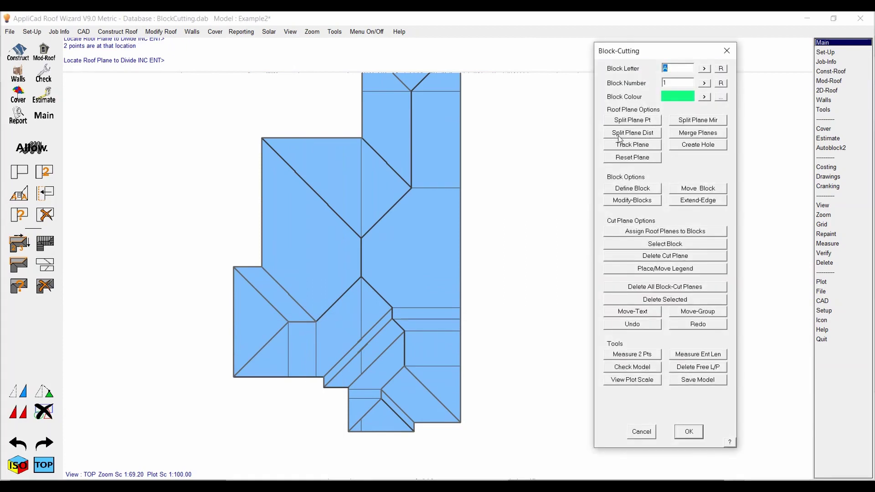
{"action": "left_click", "coordinate": [646, 135]}
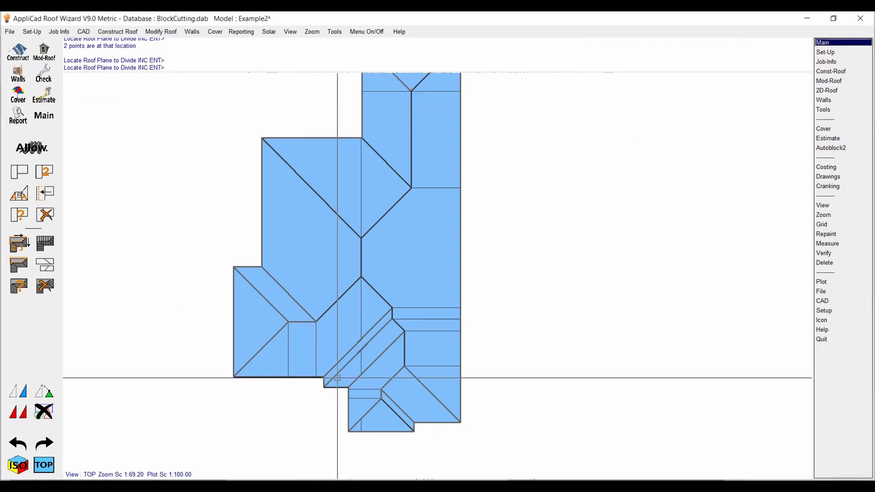
{"action": "scroll", "coordinate": [385, 375], "scroll_direction": "up", "scroll_amount": 3}
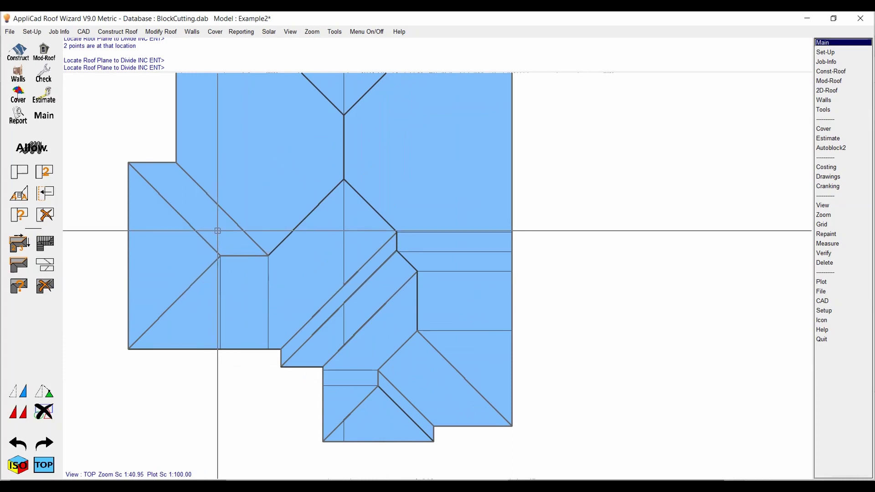
{"action": "left_click", "coordinate": [217, 218]}
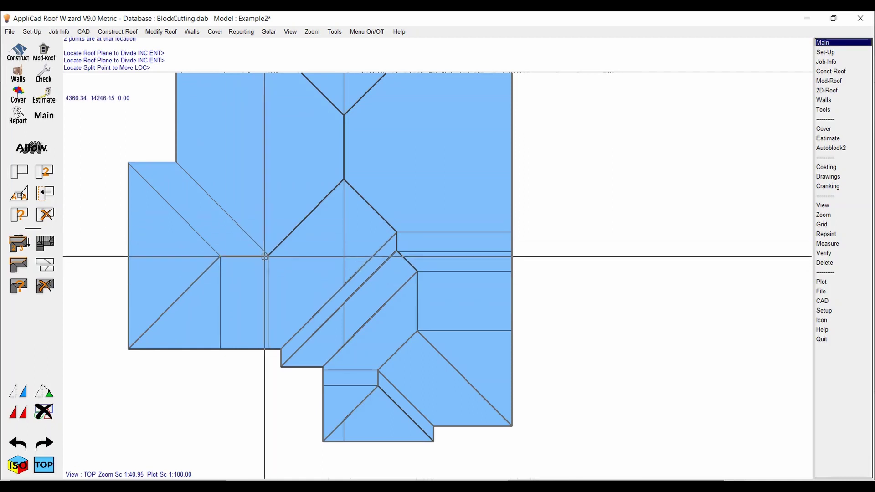
{"action": "left_click", "coordinate": [268, 255]}
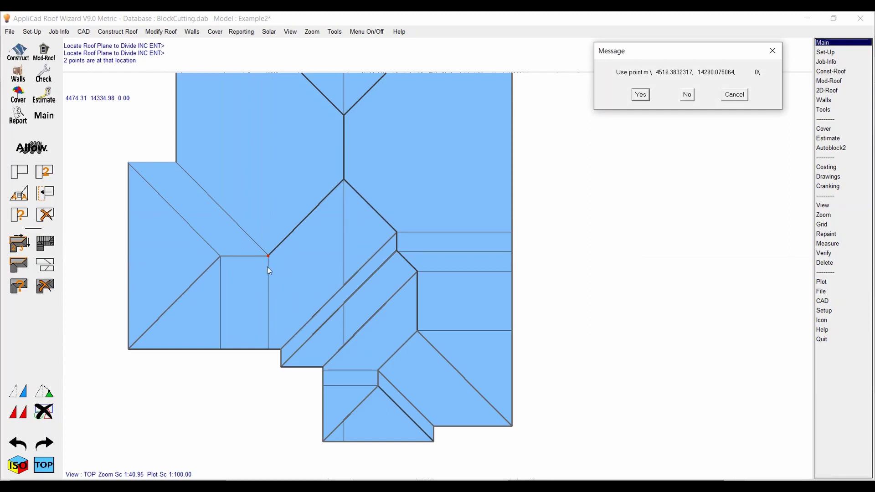
{"action": "key", "text": "Return"}
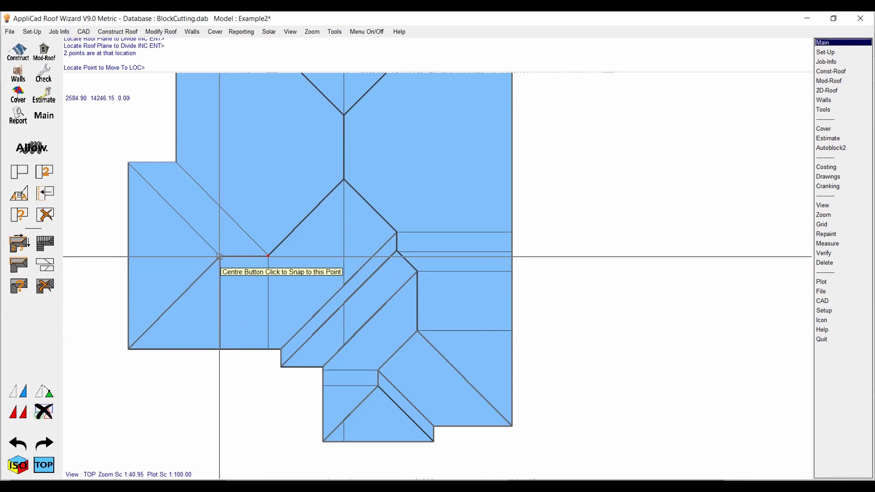
{"action": "left_click", "coordinate": [219, 257]}
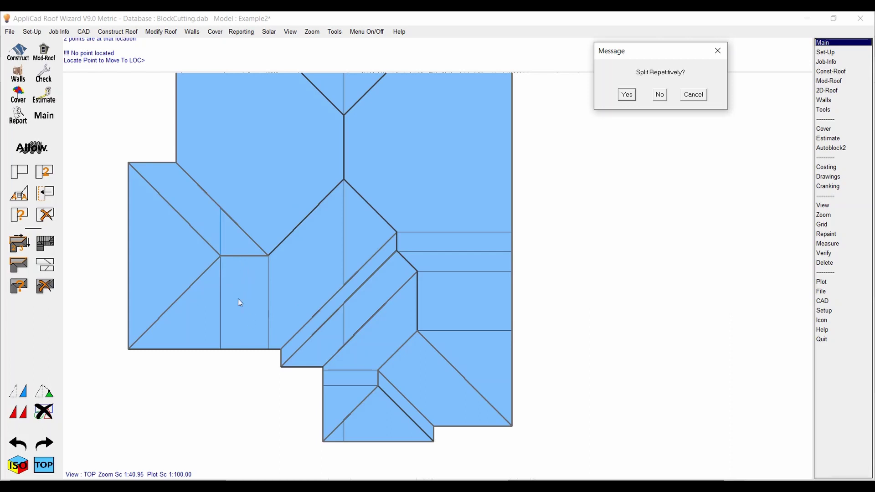
{"action": "left_click", "coordinate": [627, 95]}
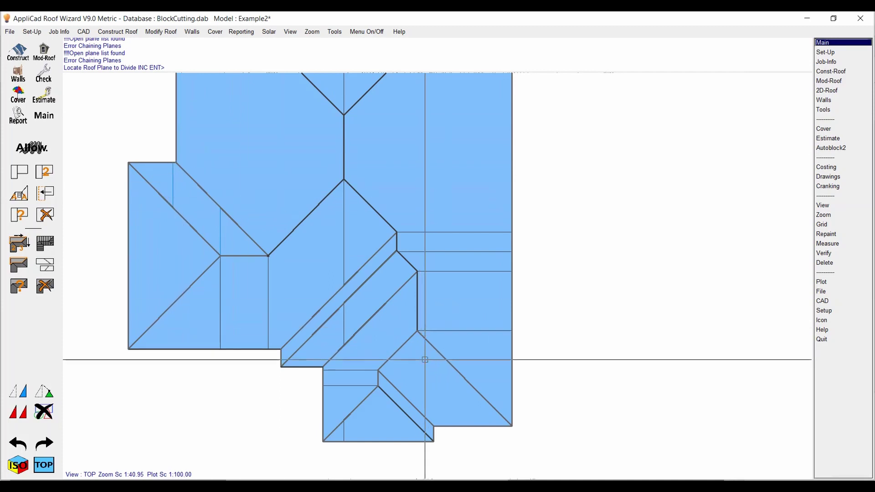
Step: Split the narrow diagonal strip repetitively by distance, using the length between the two ends of its short vertical ridge
{"action": "scroll", "coordinate": [413, 372], "scroll_direction": "up", "scroll_amount": 1}
{"action": "left_click", "coordinate": [392, 187]}
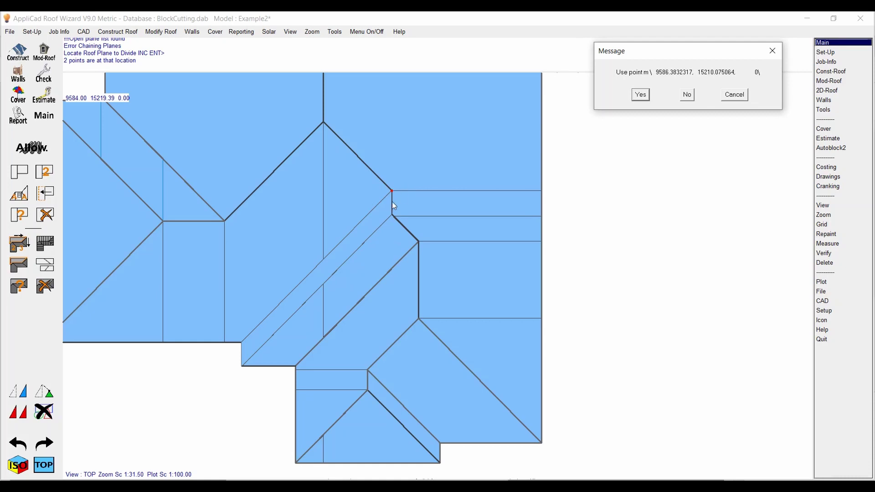
{"action": "key", "text": "Return"}
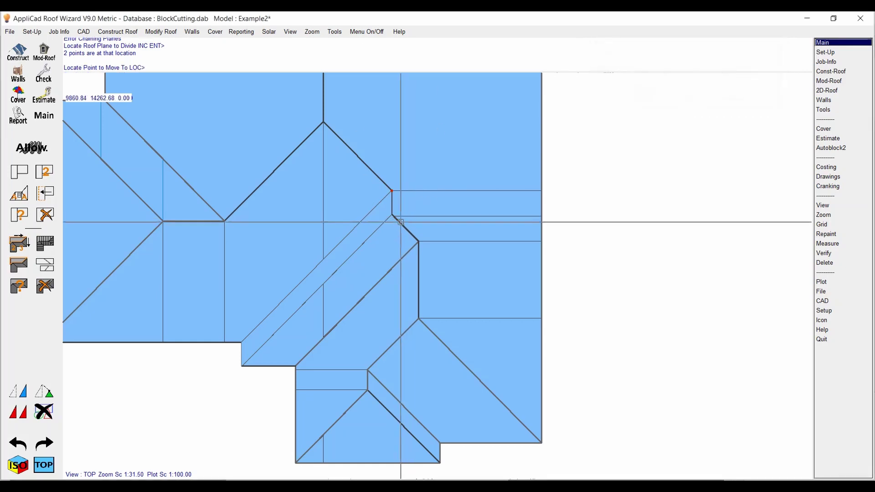
{"action": "scroll", "coordinate": [392, 197], "scroll_direction": "up", "scroll_amount": 1}
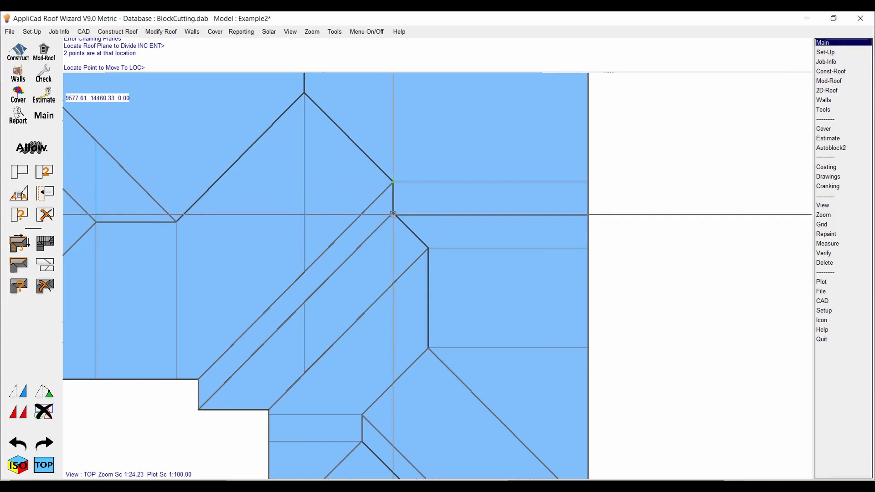
{"action": "left_click", "coordinate": [392, 214]}
{"action": "key", "text": "n"}
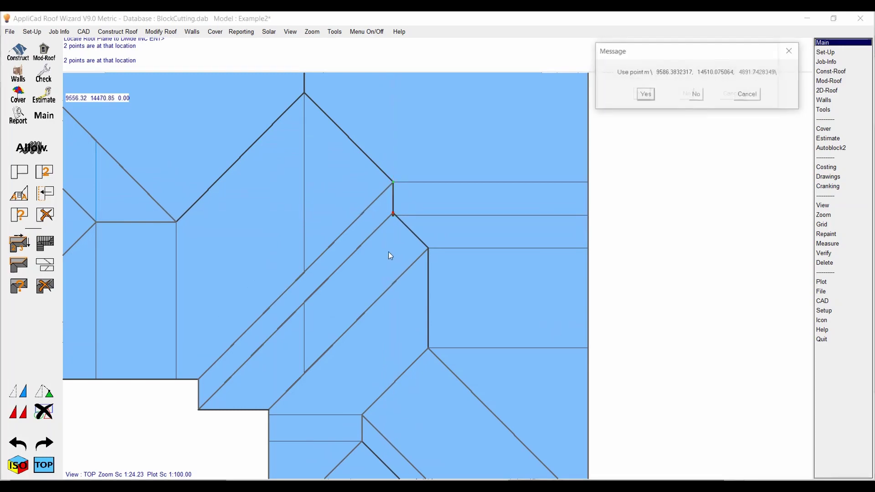
{"action": "left_click", "coordinate": [644, 97]}
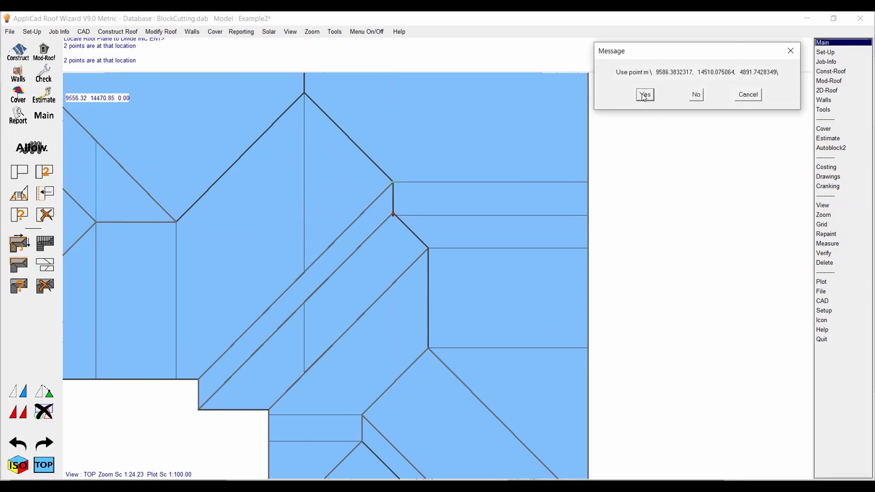
{"action": "left_click", "coordinate": [642, 94]}
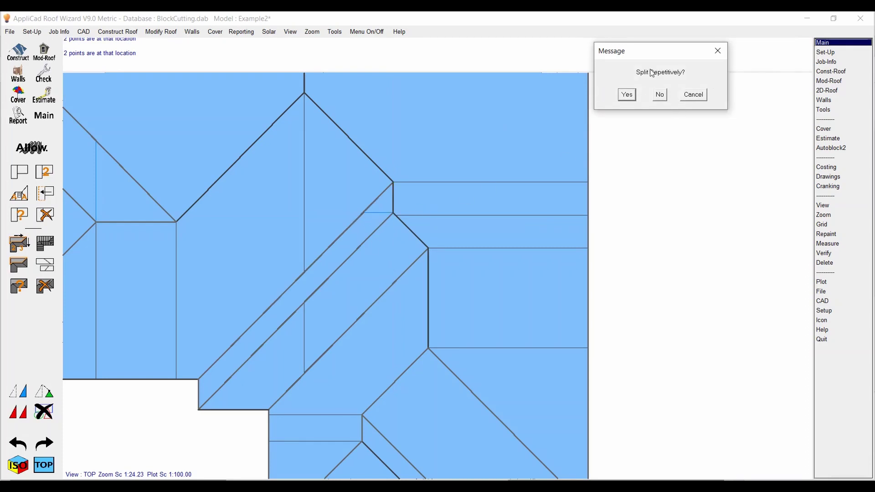
{"action": "left_click", "coordinate": [627, 95]}
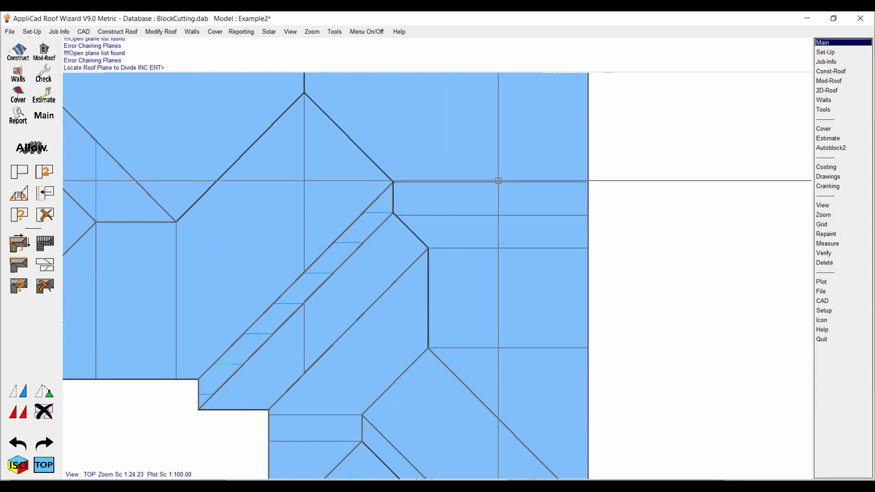
Step: Merge the two adjacent strips of the right-hand plane separated by the split line that misses the short vertical ridge's lower corner
{"action": "scroll", "coordinate": [544, 176], "scroll_direction": "up", "scroll_amount": 2}
{"action": "scroll", "coordinate": [328, 227], "scroll_direction": "down", "scroll_amount": 2}
{"action": "scroll", "coordinate": [262, 254], "scroll_direction": "up", "scroll_amount": 3}
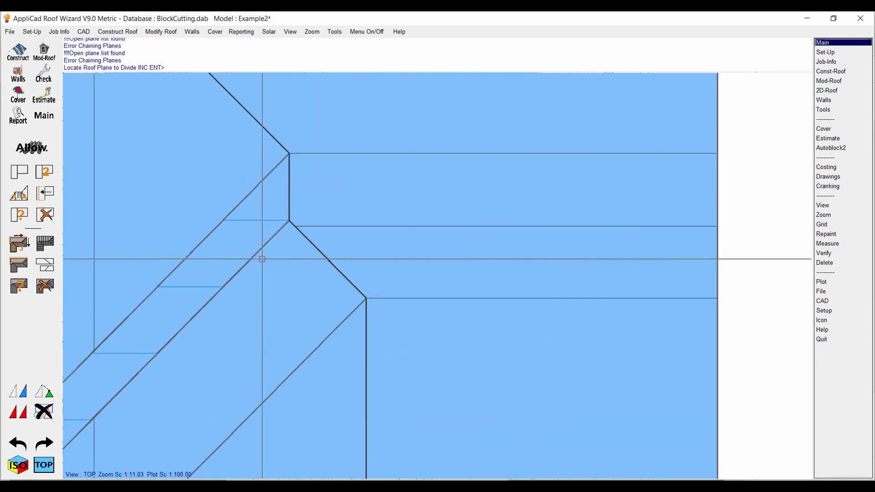
{"action": "scroll", "coordinate": [405, 260], "scroll_direction": "down", "scroll_amount": 1}
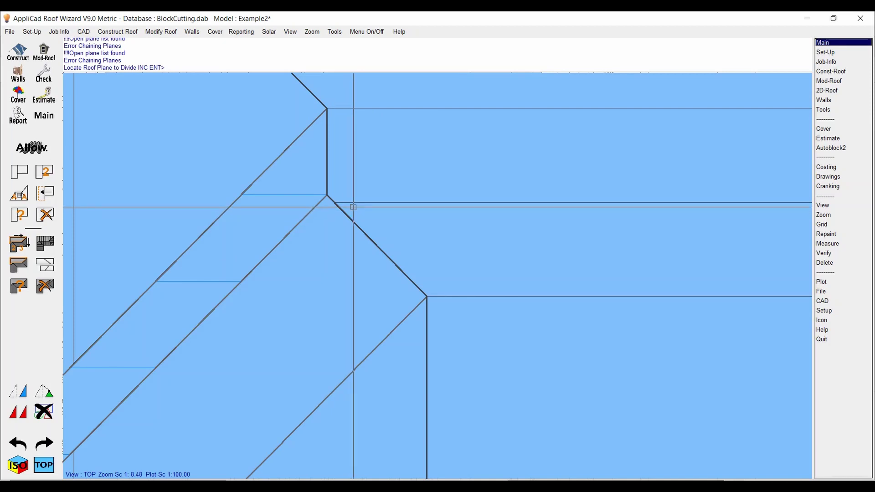
{"action": "scroll", "coordinate": [269, 207], "scroll_direction": "down", "scroll_amount": 1}
{"action": "scroll", "coordinate": [322, 206], "scroll_direction": "up", "scroll_amount": 5}
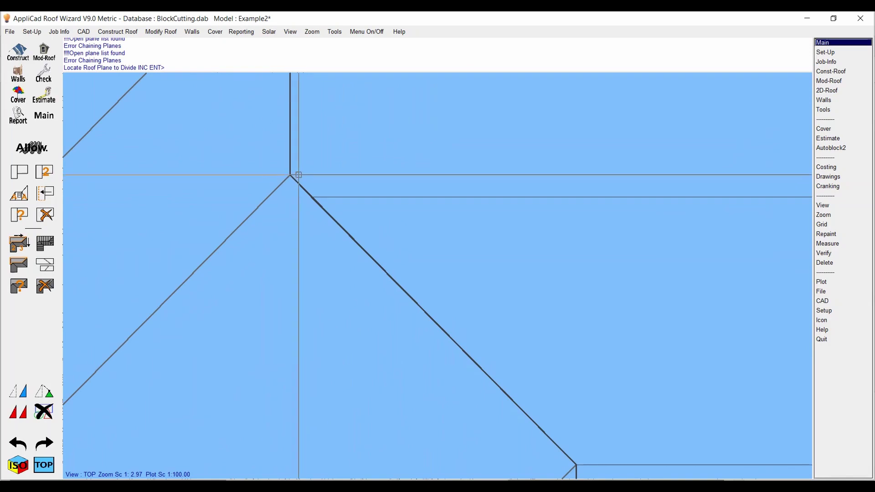
{"action": "scroll", "coordinate": [287, 324], "scroll_direction": "down", "scroll_amount": 4}
{"action": "right_click", "coordinate": [300, 324]}
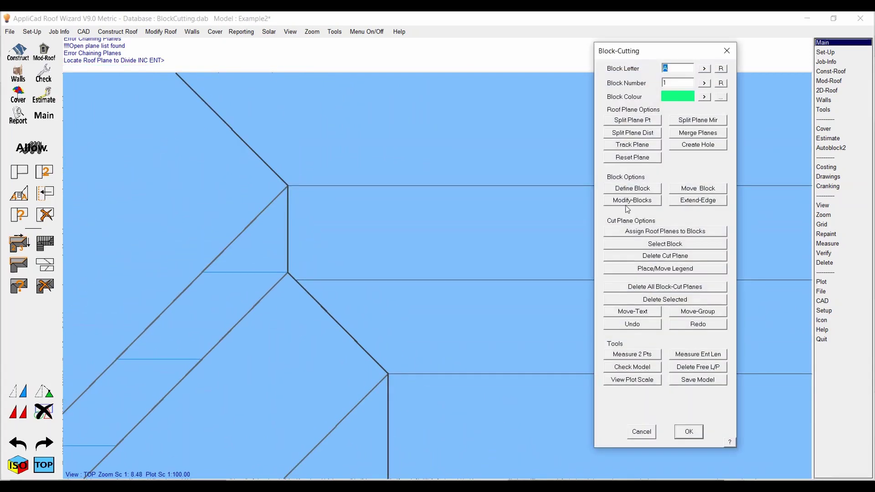
{"action": "left_click", "coordinate": [684, 136]}
{"action": "left_click", "coordinate": [401, 338]}
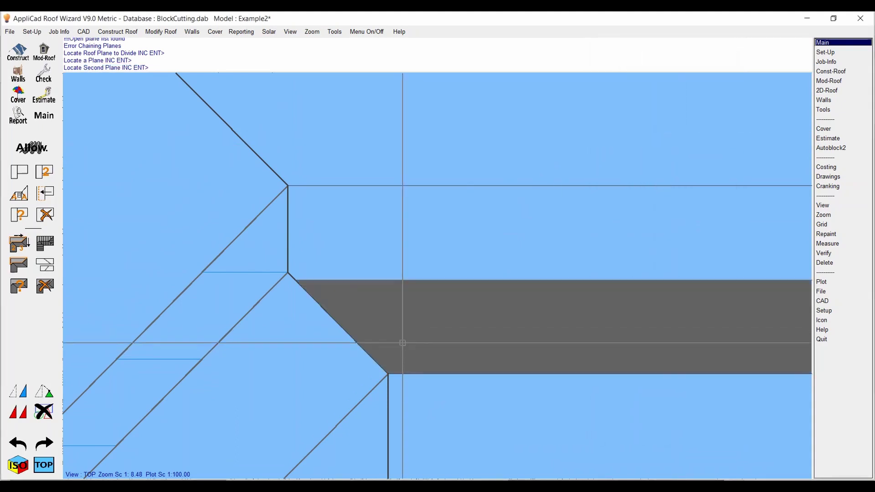
{"action": "left_click", "coordinate": [349, 242]}
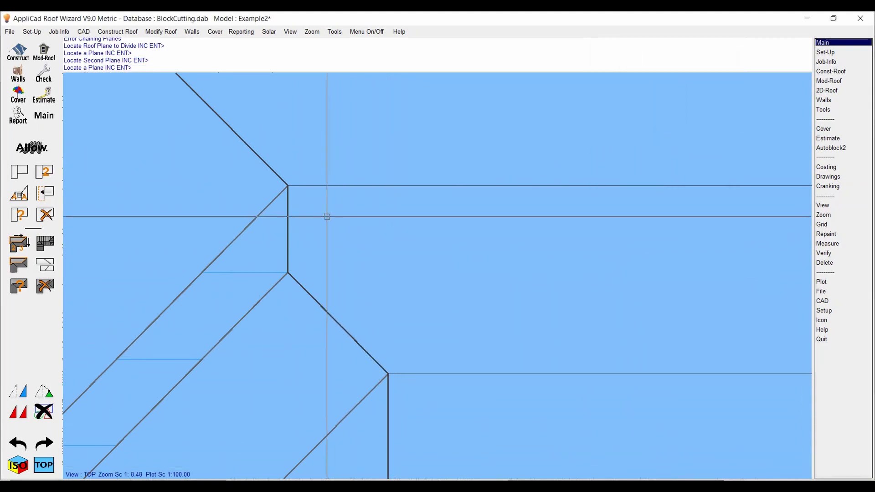
Step: Split the merged strip of the right-hand plane by point exactly at the lower end of the short vertical ridge
{"action": "right_click", "coordinate": [448, 284]}
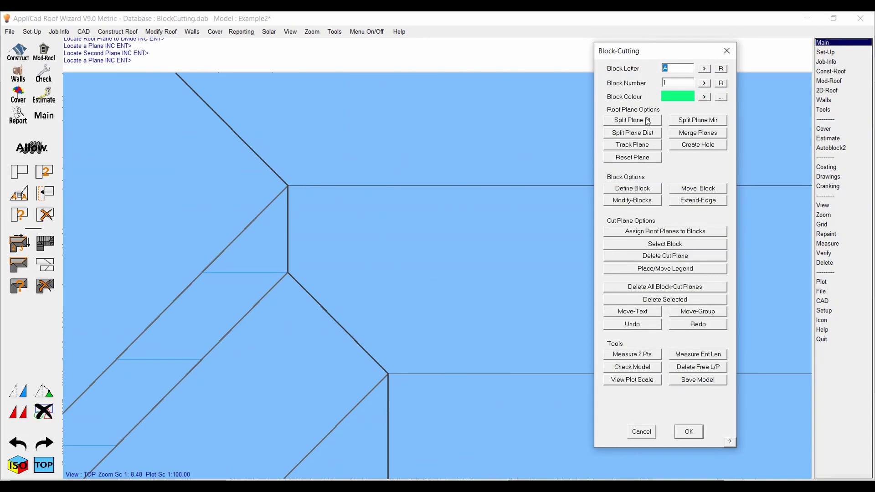
{"action": "left_click", "coordinate": [647, 121]}
{"action": "scroll", "coordinate": [176, 289], "scroll_direction": "up", "scroll_amount": 5}
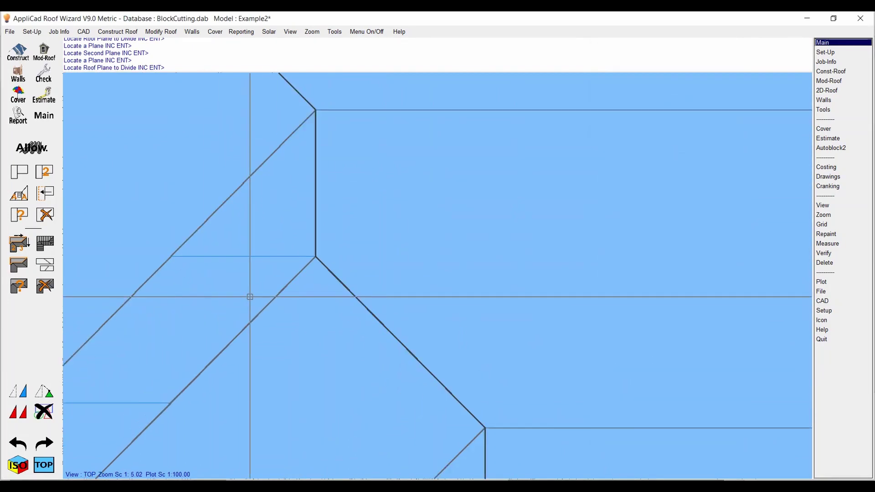
{"action": "left_click", "coordinate": [440, 147]}
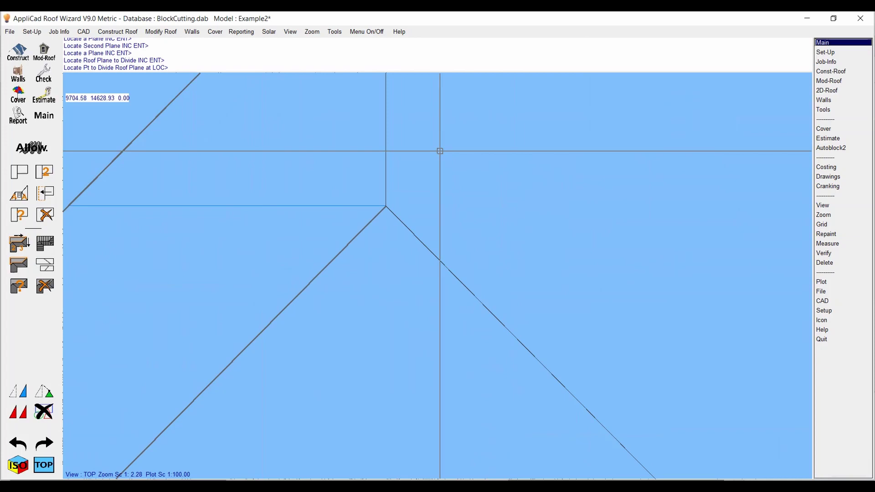
{"action": "left_click", "coordinate": [386, 206]}
{"action": "scroll", "coordinate": [413, 262], "scroll_direction": "down", "scroll_amount": 8}
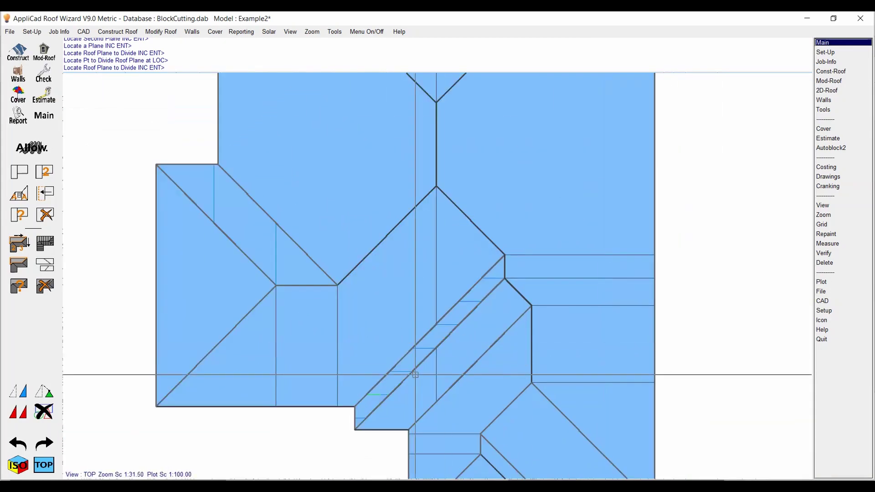
{"action": "scroll", "coordinate": [415, 375], "scroll_direction": "down", "scroll_amount": 2}
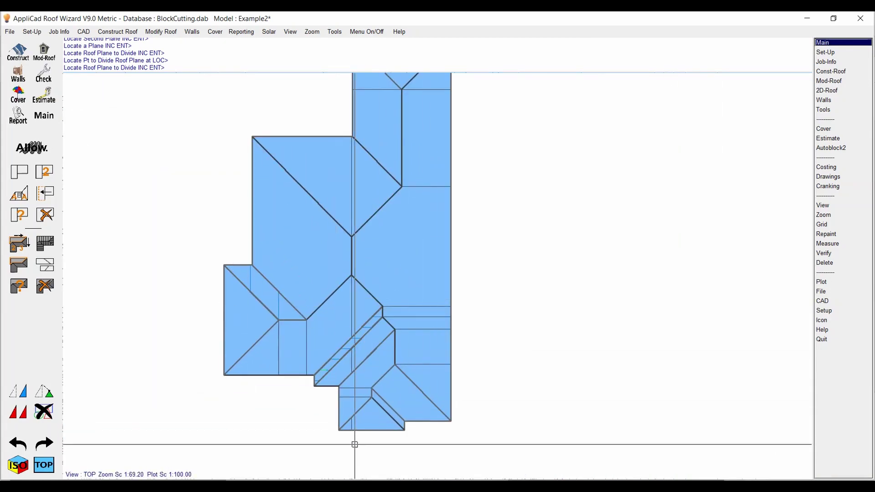
{"action": "scroll", "coordinate": [371, 417], "scroll_direction": "up", "scroll_amount": 3}
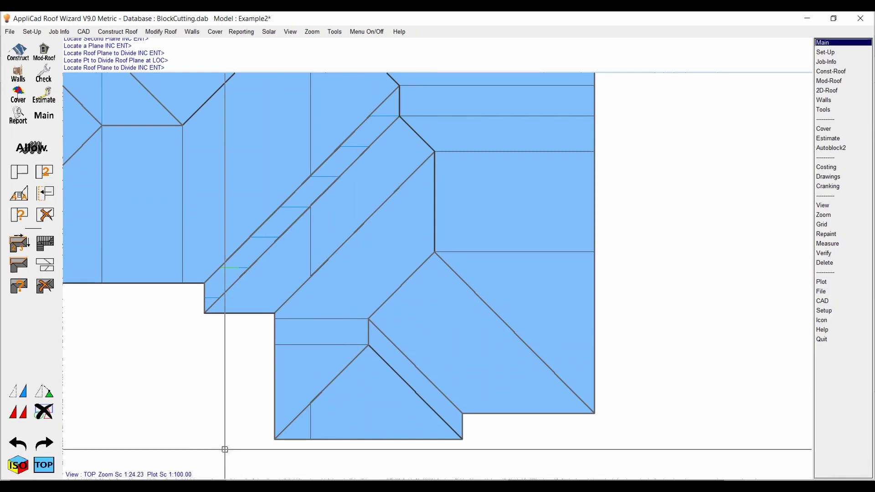
{"action": "scroll", "coordinate": [225, 449], "scroll_direction": "down", "scroll_amount": 3}
{"action": "scroll", "coordinate": [409, 432], "scroll_direction": "down", "scroll_amount": 1}
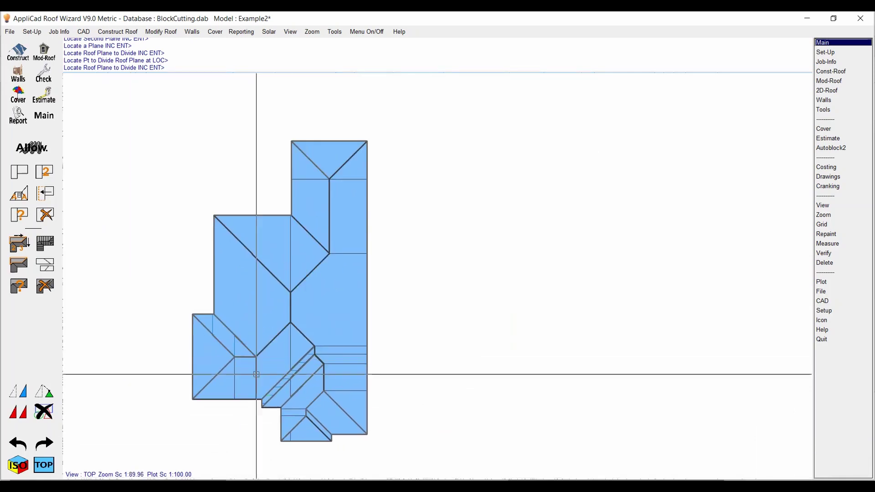
{"action": "right_click", "coordinate": [245, 283]}
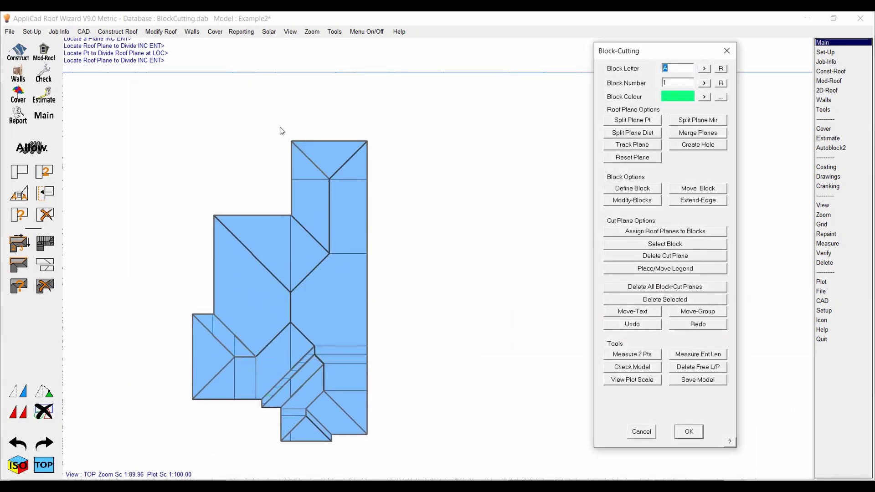
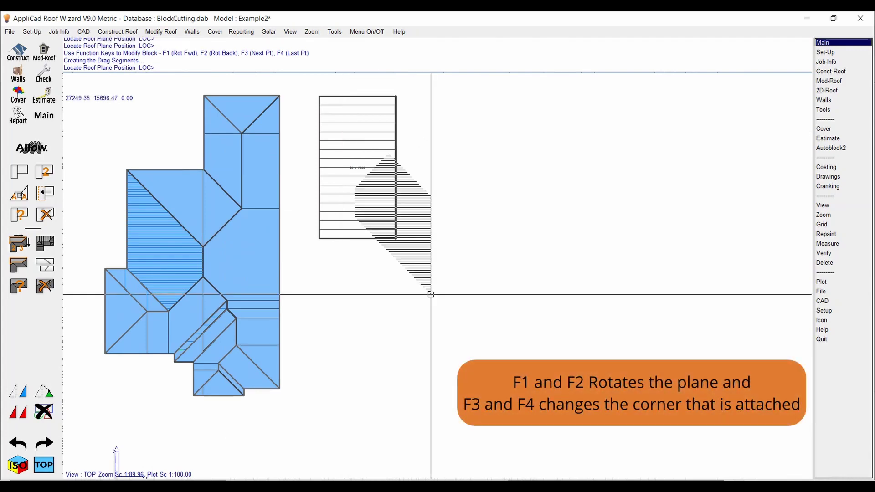
Step: Rotate and place the large left-hand plane at block A's upper-left corner, and snap the lower-left wing's end triangle against its lower edge
{"action": "key", "text": "F1"}
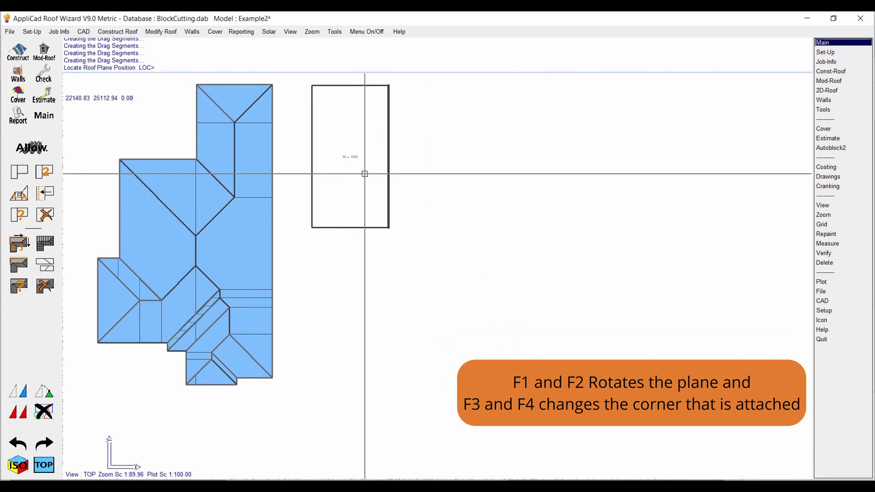
{"action": "left_click", "coordinate": [352, 178]}
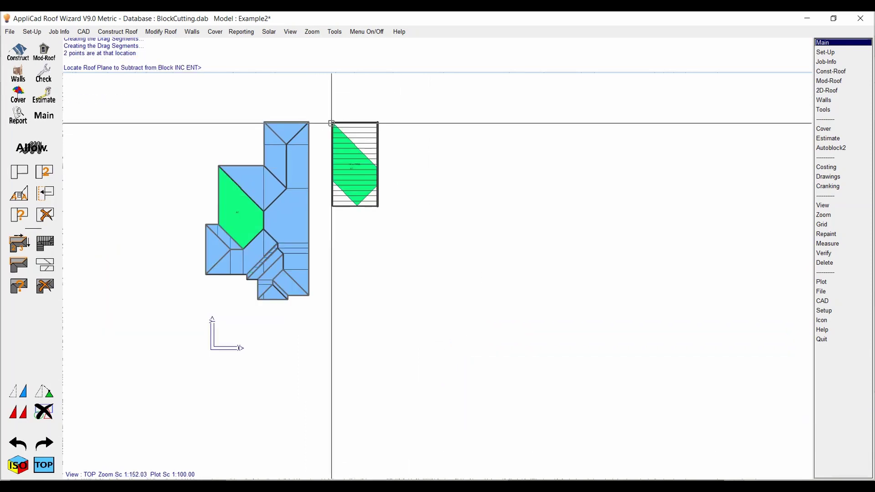
{"action": "scroll", "coordinate": [356, 262], "scroll_direction": "up", "scroll_amount": 1}
{"action": "left_click", "coordinate": [178, 246]}
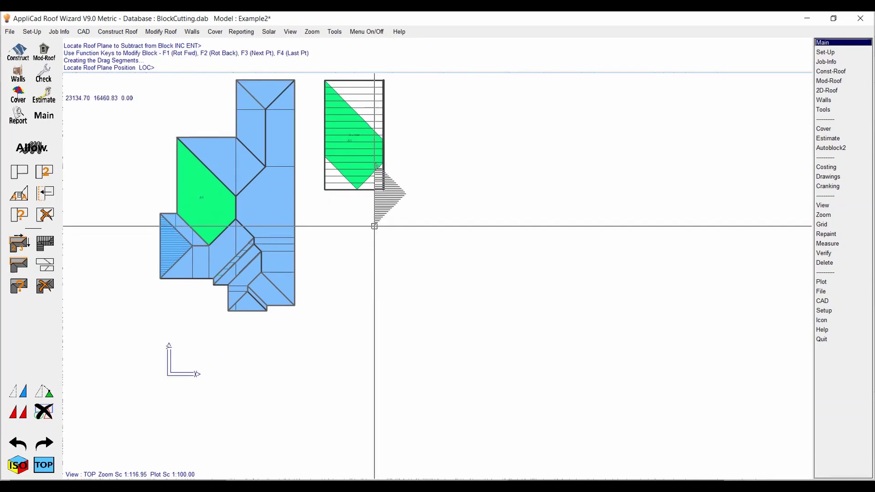
{"action": "middle_click", "coordinate": [323, 158]}
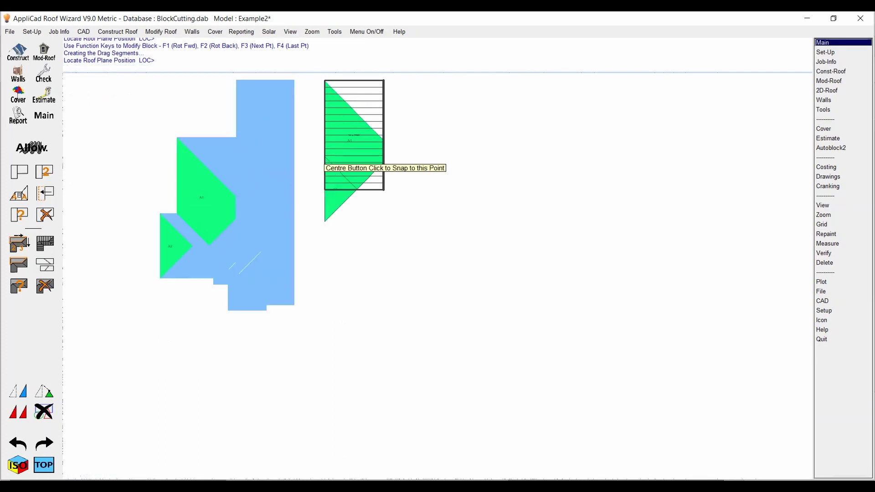
Step: Assign the top end triangle and the triangle beside the central valley to block A, filling the gap in its upper-right corner
{"action": "left_click", "coordinate": [274, 89]}
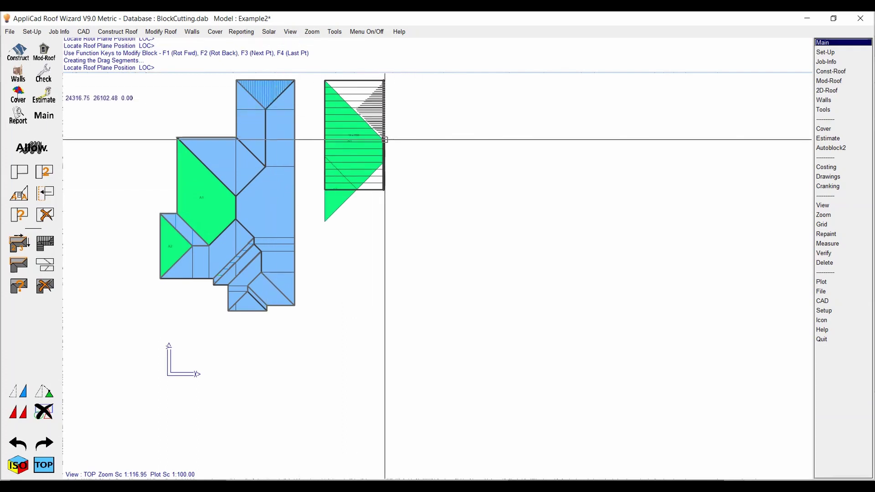
{"action": "left_click", "coordinate": [383, 141]}
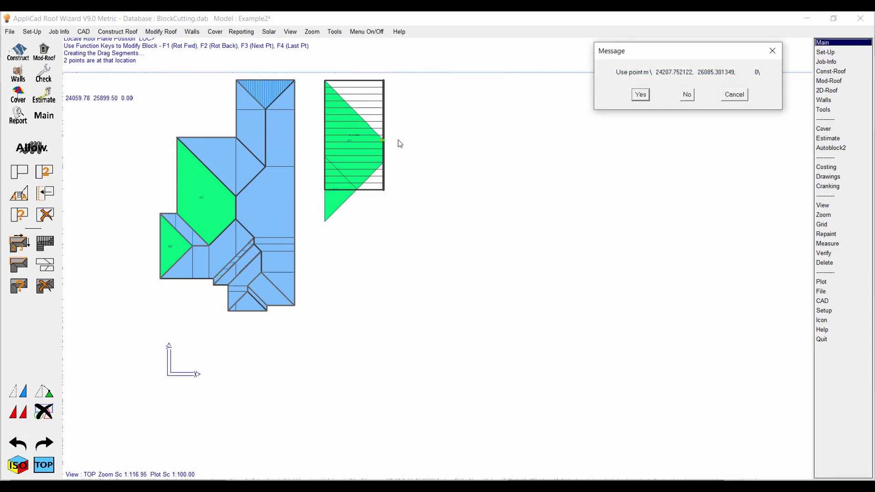
{"action": "key", "text": "Return"}
{"action": "left_click", "coordinate": [245, 167]}
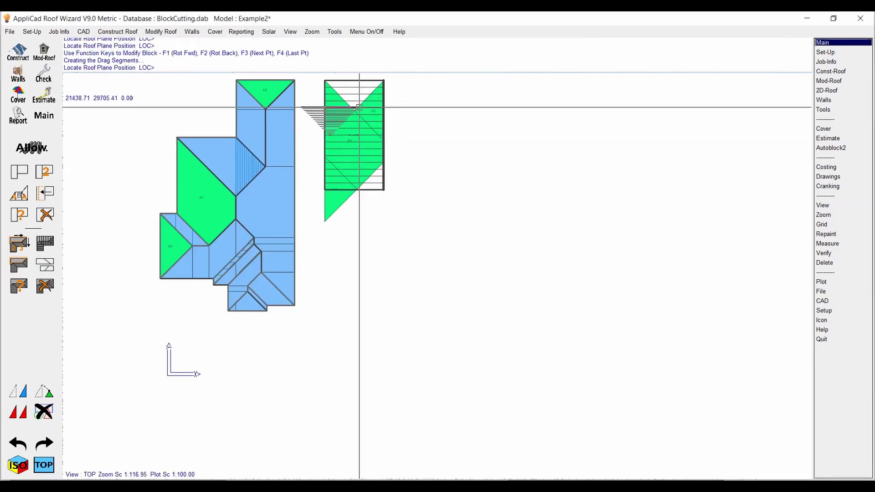
{"action": "left_click", "coordinate": [354, 111]}
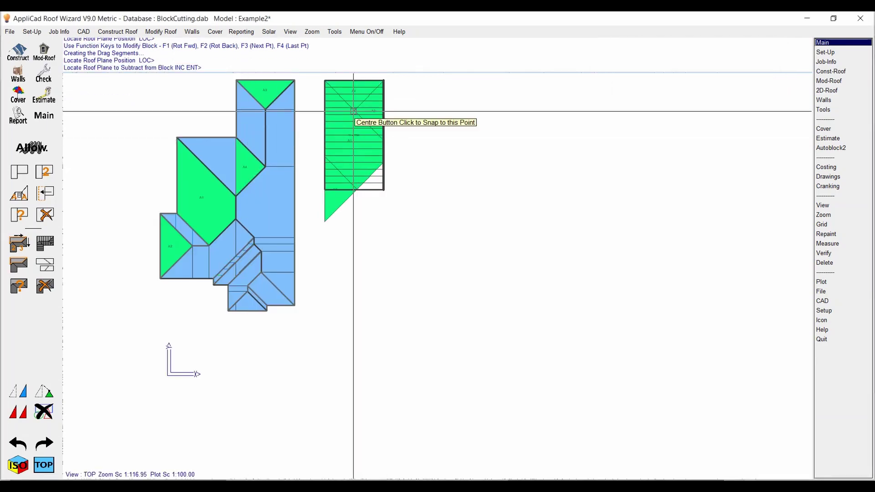
Step: Assign the lower-right end plane to block A, snapping it to the corner where the large plane meets the block's right edge
{"action": "left_click", "coordinate": [276, 292]}
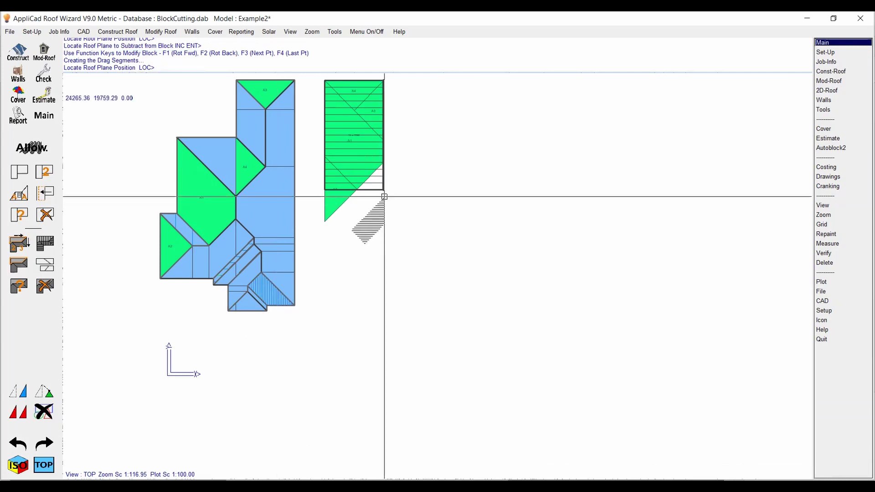
{"action": "left_click", "coordinate": [383, 163]}
{"action": "key", "text": "n"}
{"action": "scroll", "coordinate": [383, 163], "scroll_direction": "up", "scroll_amount": 4}
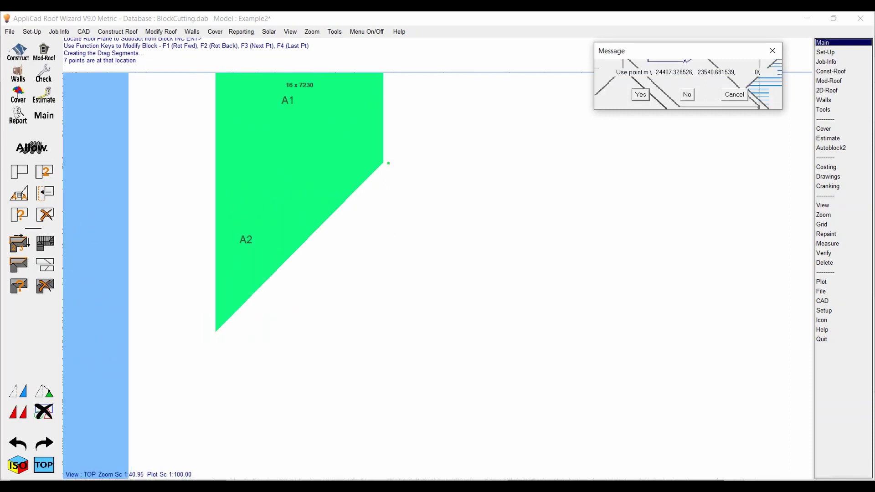
{"action": "key", "text": "n"}
{"action": "key", "text": "n"}
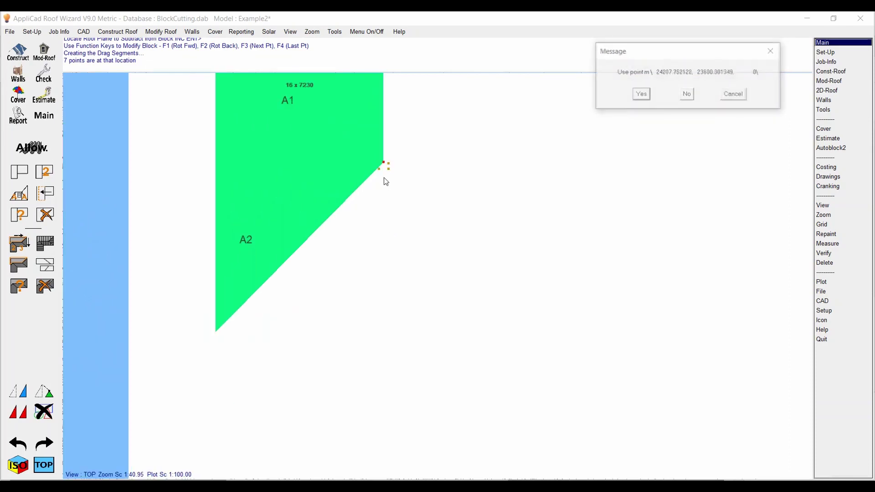
{"action": "key", "text": "y"}
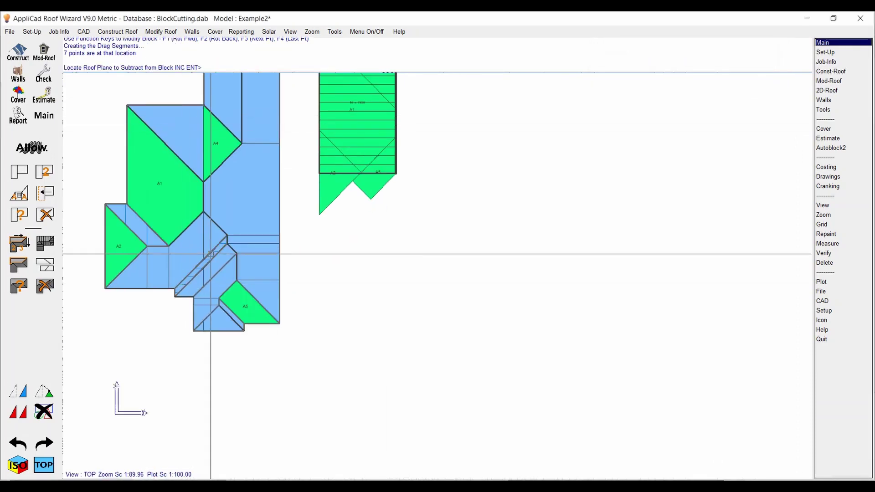
Step: Assign the diagonal strip's lower section and the small triangle above it to block A, fitting them together below its lower edge
{"action": "left_click", "coordinate": [217, 260]}
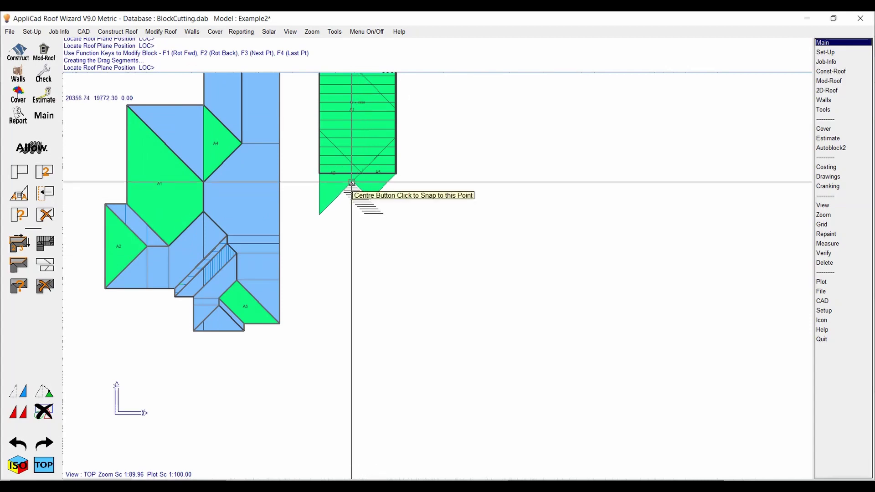
{"action": "middle_click", "coordinate": [352, 182]}
{"action": "left_click", "coordinate": [214, 237]}
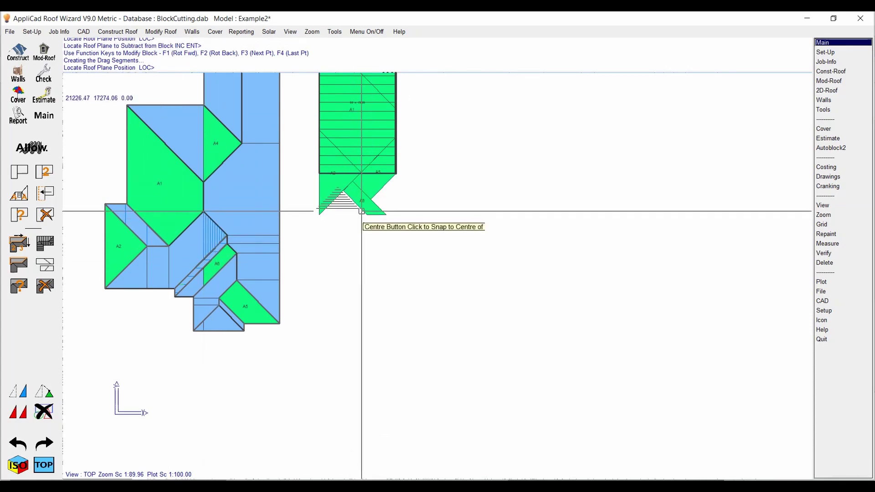
{"action": "left_click", "coordinate": [363, 218]}
Step: Assign the bottom wing's end section to block A, placing it loose beside the block's lower end
{"action": "left_click", "coordinate": [240, 323]}
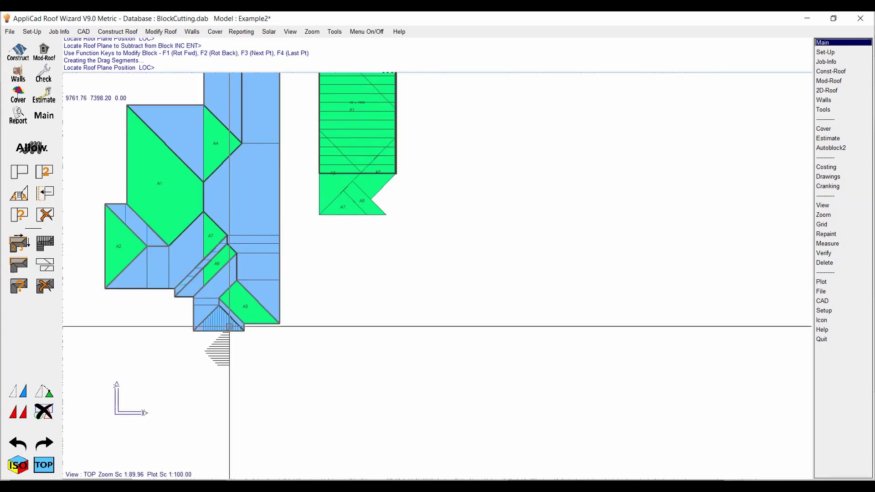
{"action": "left_click", "coordinate": [418, 181]}
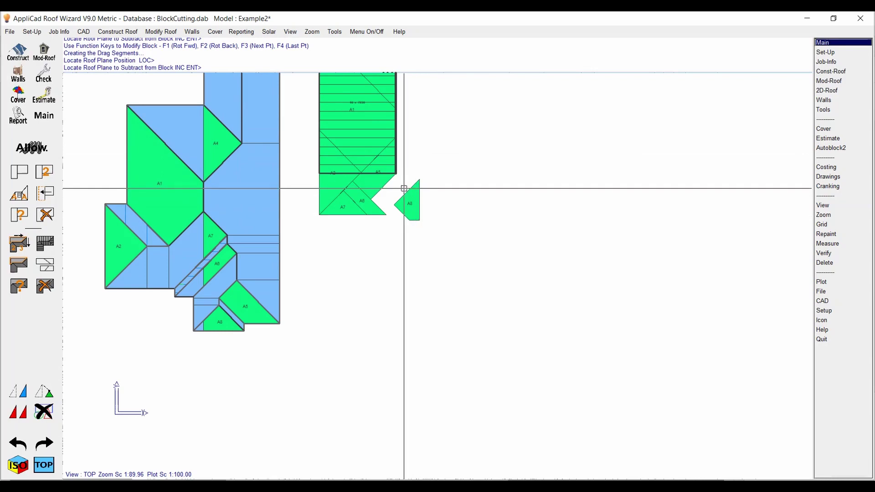
{"action": "right_click", "coordinate": [415, 243]}
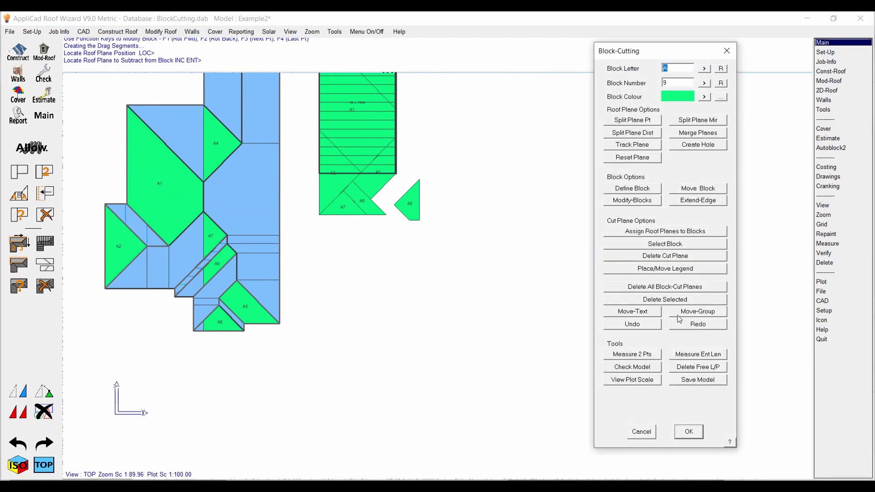
Step: Move the loose section A8 as a group by its pointed corner into the notch between sections A5 and A6
{"action": "left_click", "coordinate": [697, 312]}
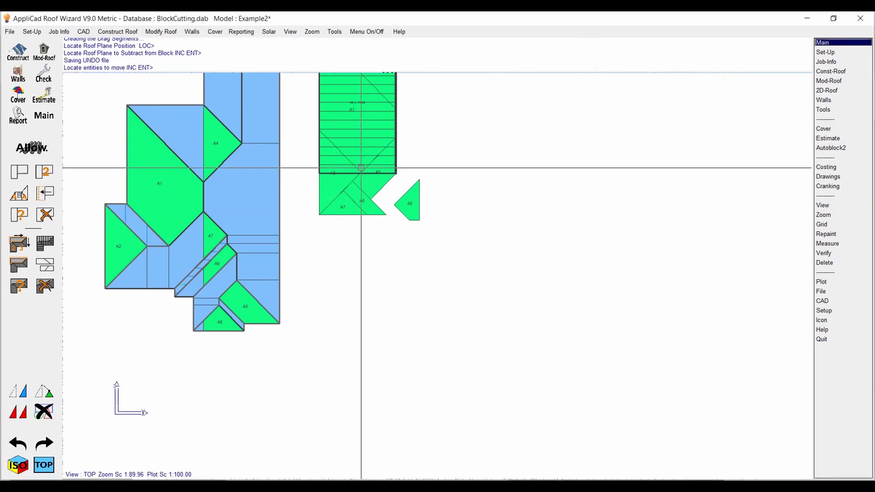
{"action": "scroll", "coordinate": [393, 182], "scroll_direction": "up", "scroll_amount": 3}
{"action": "left_click", "coordinate": [467, 234]}
{"action": "key", "text": "y"}
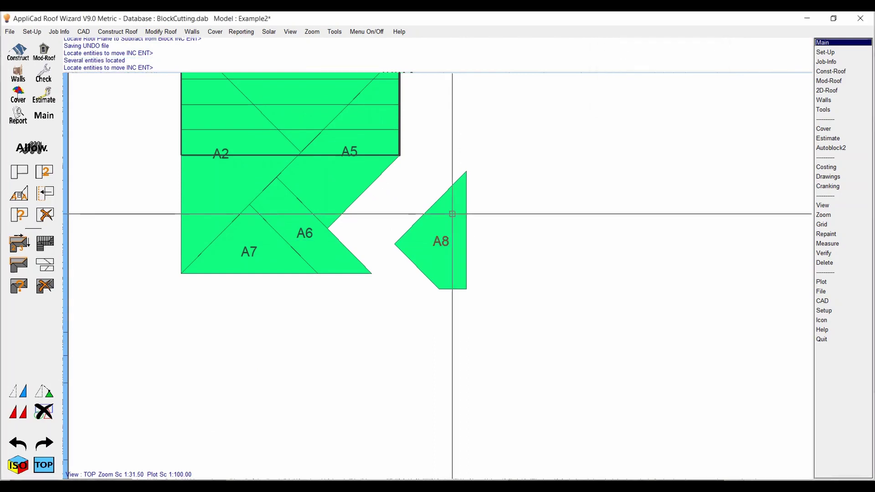
{"action": "left_click", "coordinate": [466, 229]}
{"action": "right_click", "coordinate": [495, 236]}
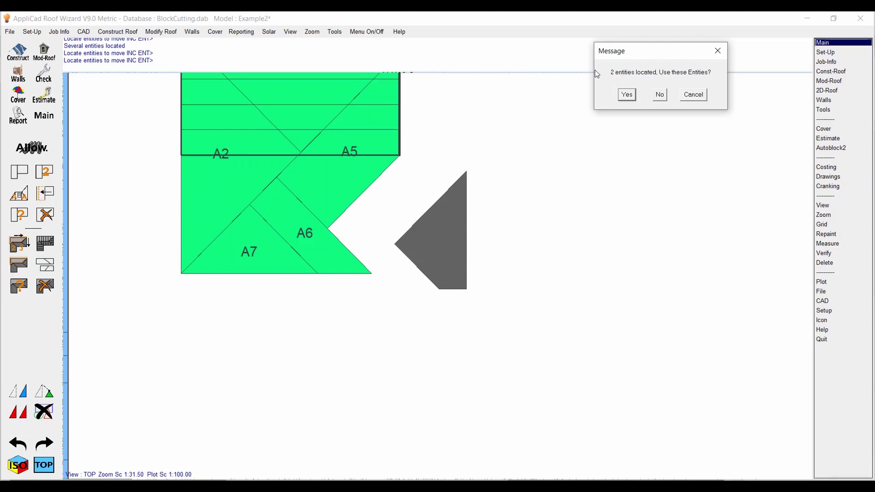
{"action": "left_click", "coordinate": [627, 95]}
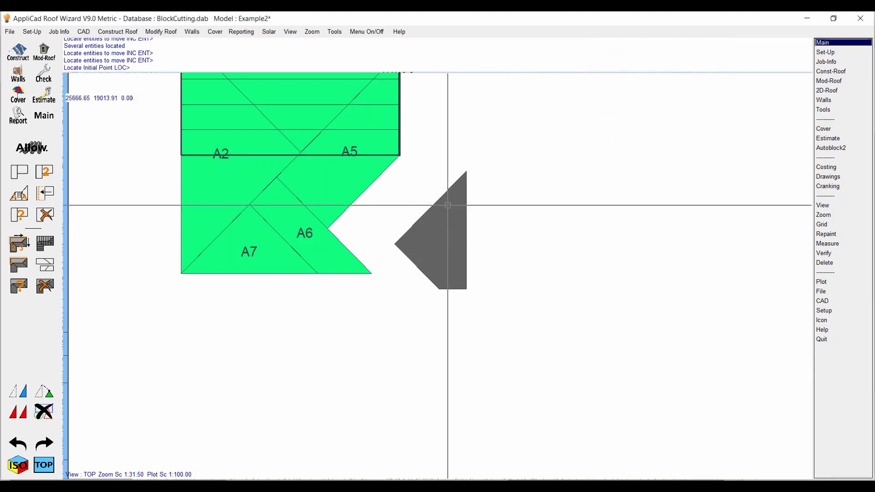
{"action": "middle_click", "coordinate": [393, 245]}
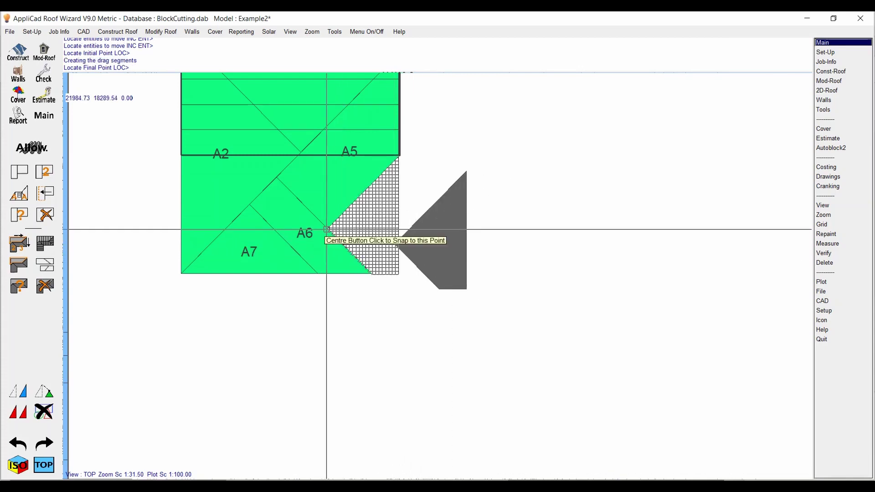
{"action": "scroll", "coordinate": [483, 230], "scroll_direction": "down", "scroll_amount": 2}
{"action": "right_click", "coordinate": [482, 238]}
{"action": "right_click", "coordinate": [574, 149]}
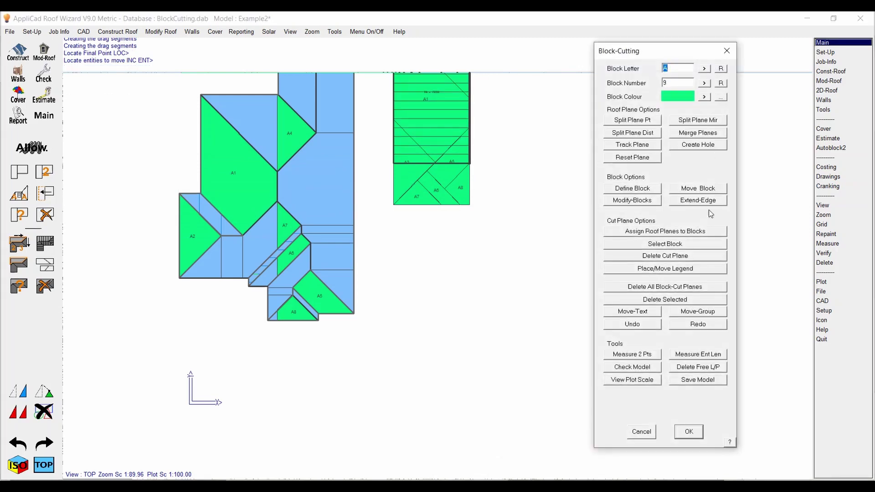
Step: Extend block A's lower edge to the bottom of the sections placed below it
{"action": "left_click", "coordinate": [697, 200]}
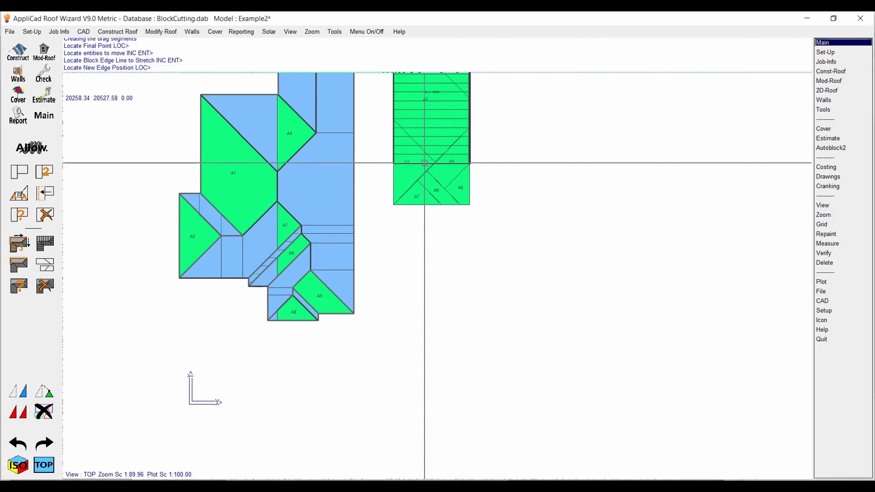
{"action": "left_click", "coordinate": [440, 206]}
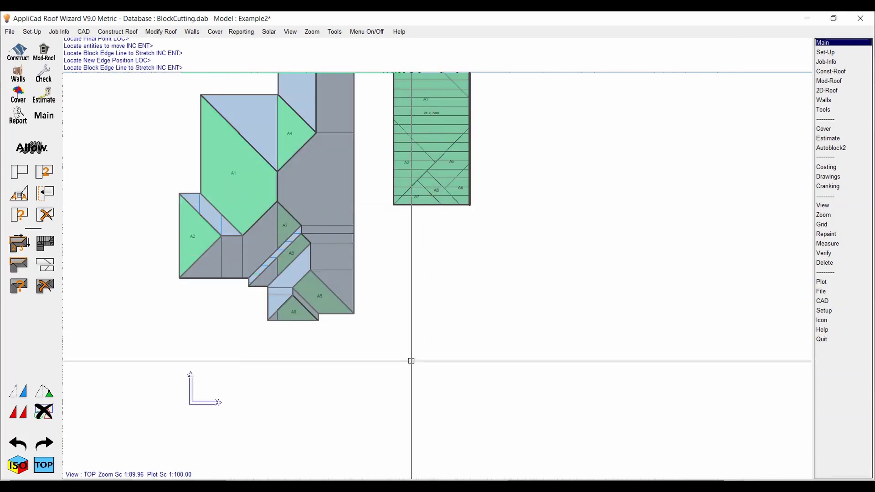
{"action": "scroll", "coordinate": [411, 366], "scroll_direction": "down", "scroll_amount": 2}
{"action": "scroll", "coordinate": [503, 365], "scroll_direction": "up", "scroll_amount": 1}
{"action": "right_click", "coordinate": [416, 346]}
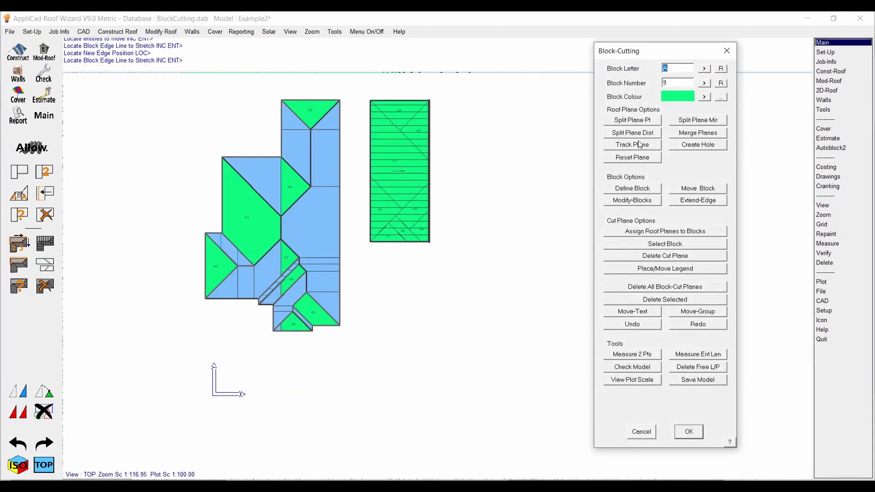
Step: Advance the block letter to B, reset the block number, and define a block from the large right-hand section, placed beside block A
{"action": "left_click", "coordinate": [704, 68]}
{"action": "left_click", "coordinate": [721, 83]}
{"action": "left_click", "coordinate": [626, 189]}
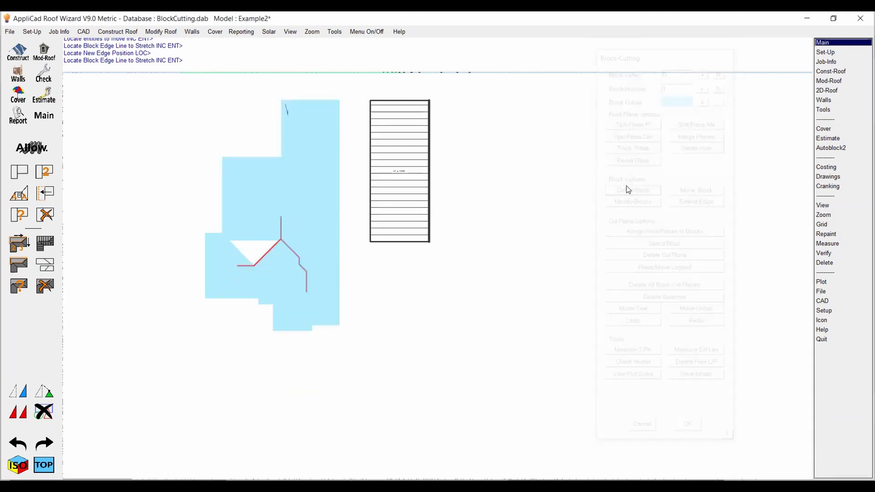
{"action": "left_click", "coordinate": [329, 216]}
{"action": "right_click", "coordinate": [508, 179]}
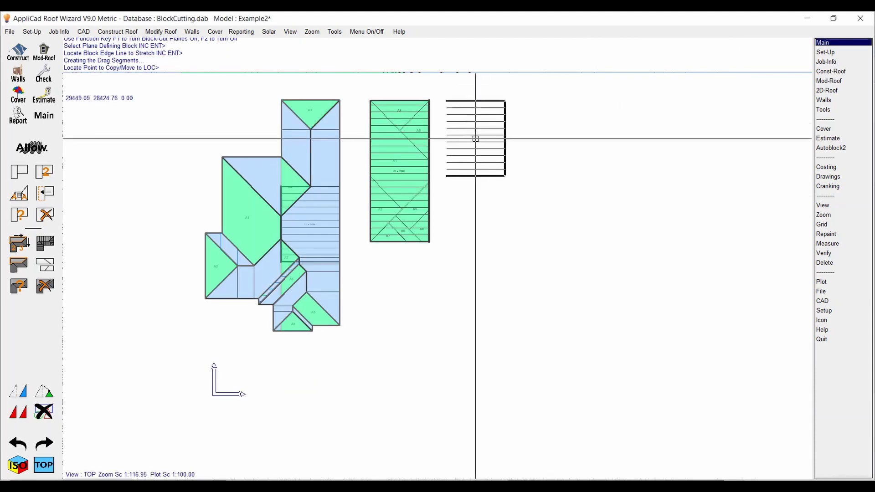
{"action": "left_click", "coordinate": [474, 138]}
Step: Assign the right-hand plane's top corner triangle and its large middle section to block B along the block's right edge
{"action": "left_click", "coordinate": [671, 230]}
{"action": "left_click", "coordinate": [329, 119]}
{"action": "left_click", "coordinate": [504, 102]}
{"action": "left_click", "coordinate": [316, 223]}
{"action": "left_click", "coordinate": [505, 145]}
Step: Assign the right-hand plane's narrow strip and its lowest section to block B, stacking them below the large section
{"action": "left_click", "coordinate": [335, 266]}
{"action": "middle_click", "coordinate": [505, 201]}
{"action": "left_click", "coordinate": [327, 301]}
{"action": "middle_click", "coordinate": [504, 210]}
Step: Assign the upper-left triangle to block B's upper-left gap and the lower-left wing's bottom triangle to the gap below the large section
{"action": "left_click", "coordinate": [260, 185]}
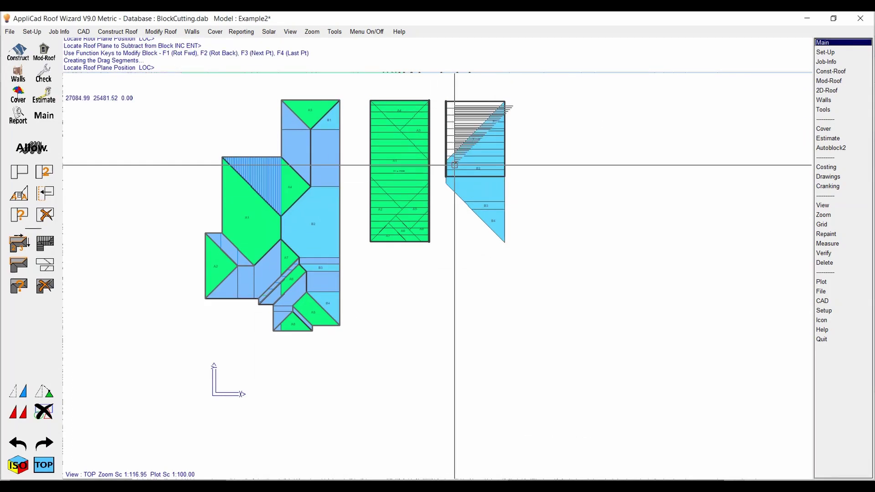
{"action": "middle_click", "coordinate": [446, 160]}
{"action": "key", "text": "Return"}
{"action": "left_click", "coordinate": [263, 277]}
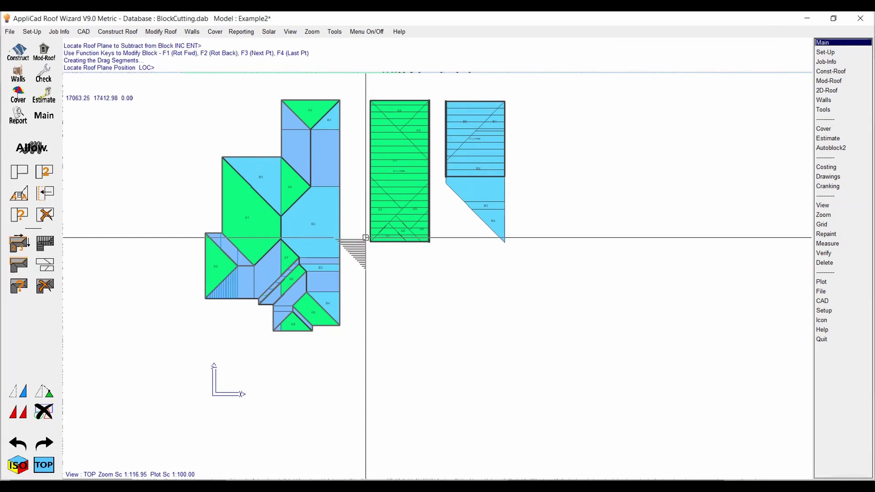
{"action": "left_click", "coordinate": [433, 181]}
Step: Assign the section beside the lower valley and the small triangle at the diagonal strip's lower end to block B's lower-left gap
{"action": "left_click", "coordinate": [261, 281]}
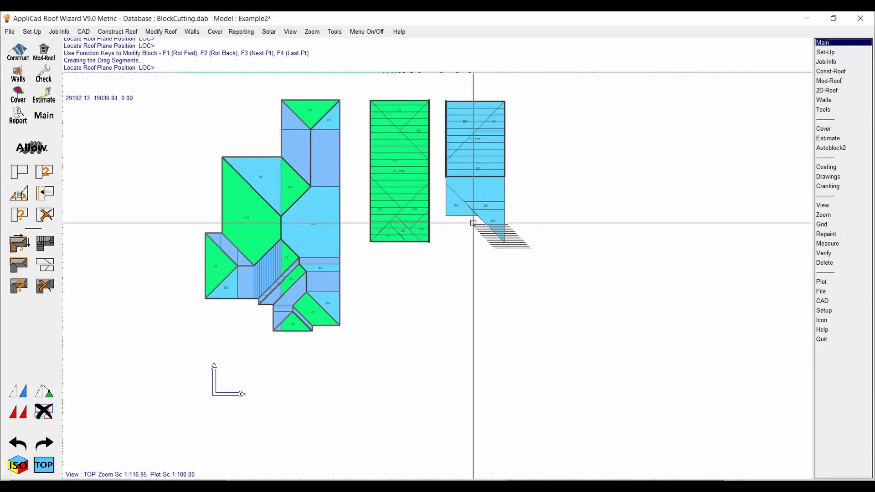
{"action": "left_click", "coordinate": [444, 218]}
{"action": "key", "text": "Return"}
{"action": "left_click", "coordinate": [272, 295]}
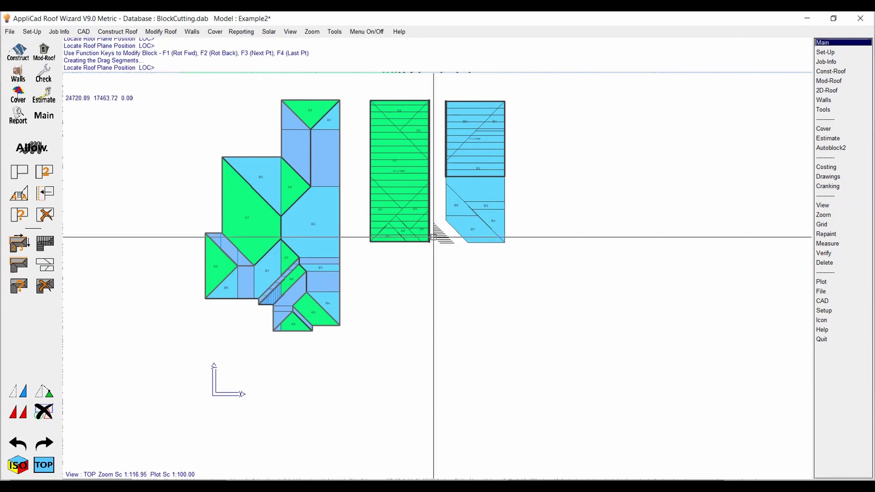
{"action": "middle_click", "coordinate": [445, 221]}
Step: Assign the small triangle at the bottom wing's lower-left corner to the remaining gap in block B's lower-left corner
{"action": "left_click", "coordinate": [280, 327]}
{"action": "middle_click", "coordinate": [441, 237]}
{"action": "left_click", "coordinate": [446, 237]}
{"action": "right_click", "coordinate": [445, 236]}
Step: Extend block B's lower edge to the bottom of its assigned sections
{"action": "left_click", "coordinate": [680, 204]}
{"action": "left_click", "coordinate": [463, 177]}
{"action": "middle_click", "coordinate": [467, 243]}
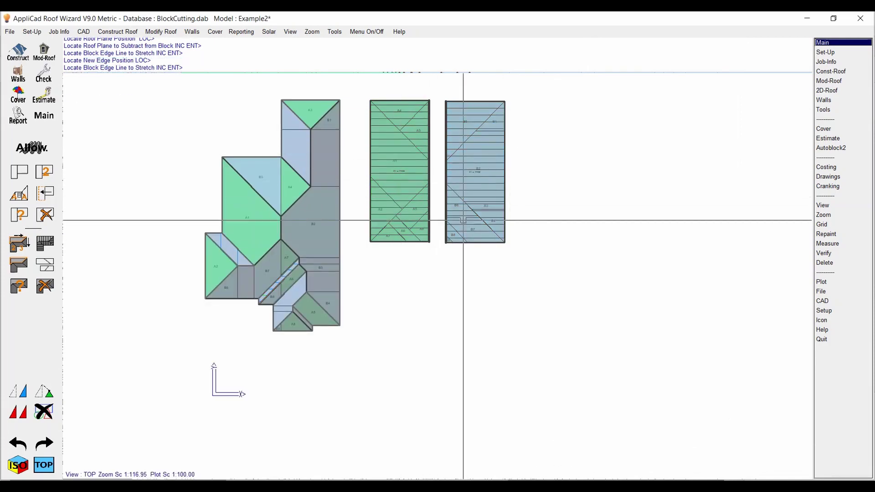
{"action": "right_click", "coordinate": [431, 203]}
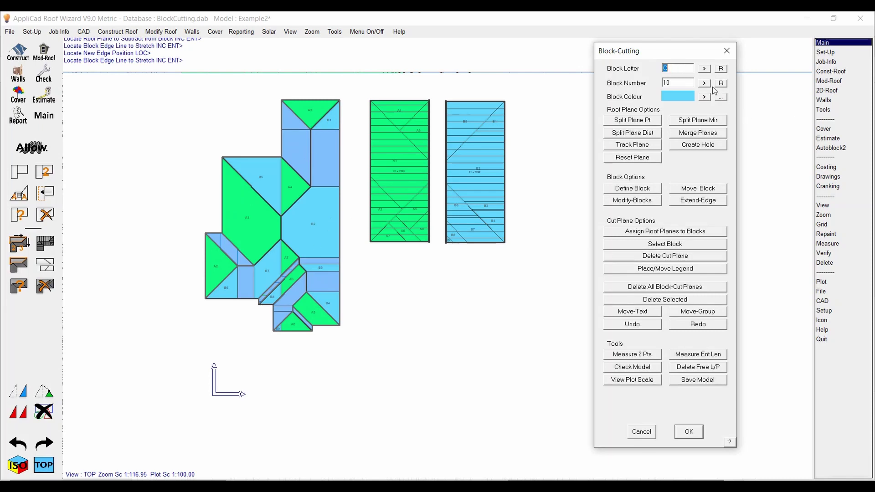
Step: Define pink block C, numbered from 1, from the upper wing's right-hand rectangle and place it to the right of block B
{"action": "left_click", "coordinate": [720, 83]}
{"action": "left_click", "coordinate": [704, 98]}
{"action": "left_click", "coordinate": [633, 188]}
{"action": "key", "text": "F1"}
{"action": "left_click", "coordinate": [322, 152]}
{"action": "right_click", "coordinate": [514, 295]}
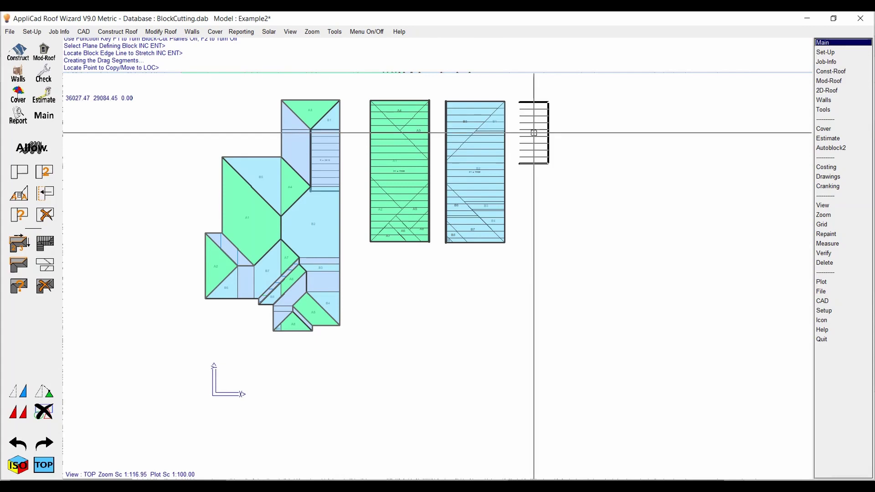
{"action": "left_click", "coordinate": [533, 133]}
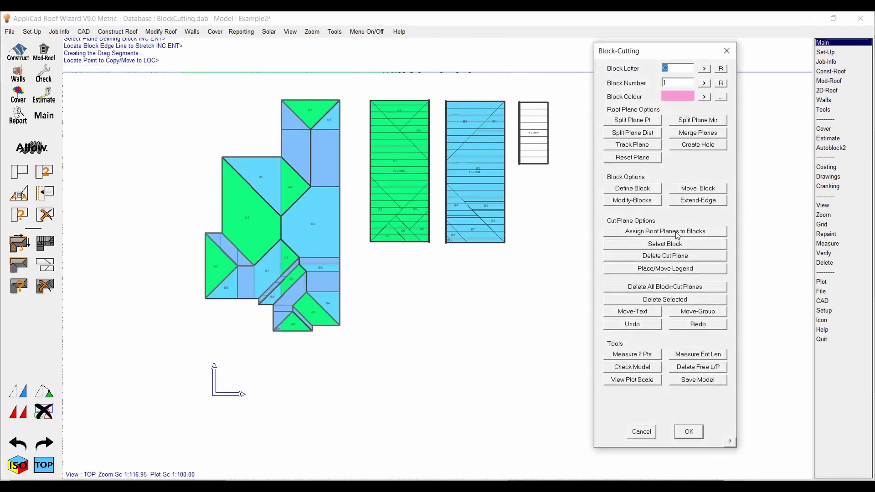
Step: Assign the upper wing's right-hand rectangle to the top of block C and the adjoining left-hand section directly beneath it
{"action": "left_click", "coordinate": [678, 231]}
{"action": "left_click", "coordinate": [322, 162]}
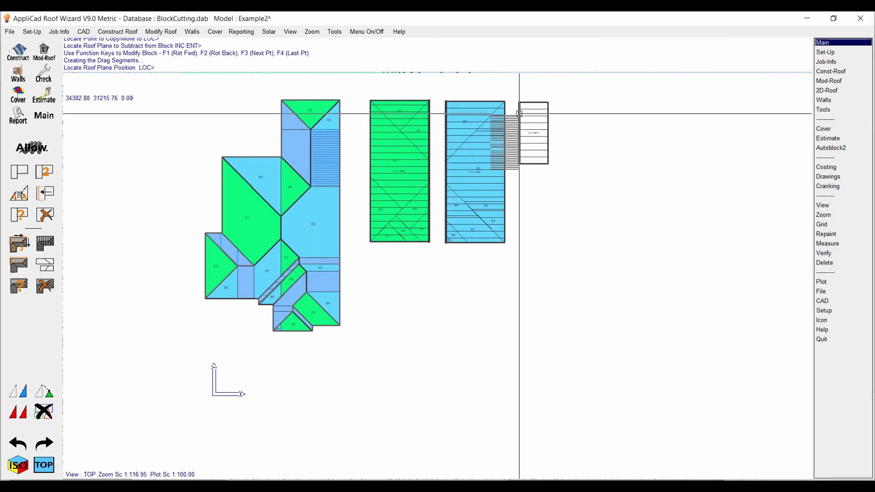
{"action": "left_click", "coordinate": [519, 103]}
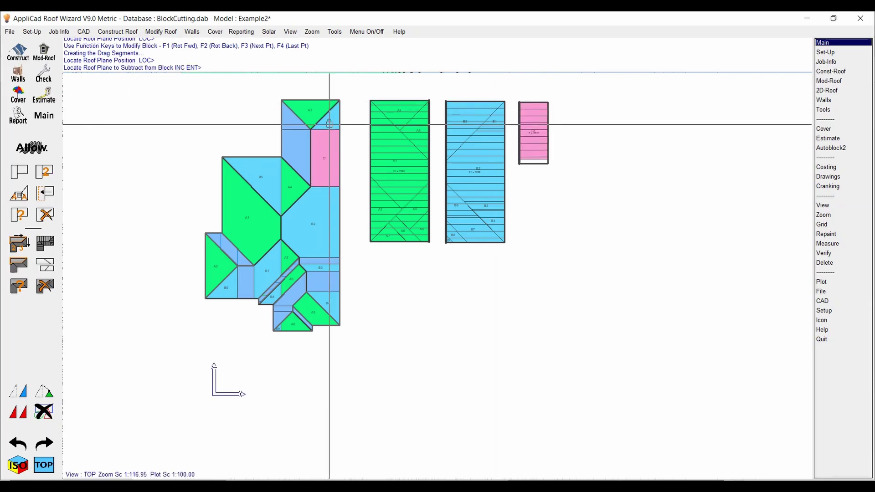
{"action": "left_click", "coordinate": [295, 148]}
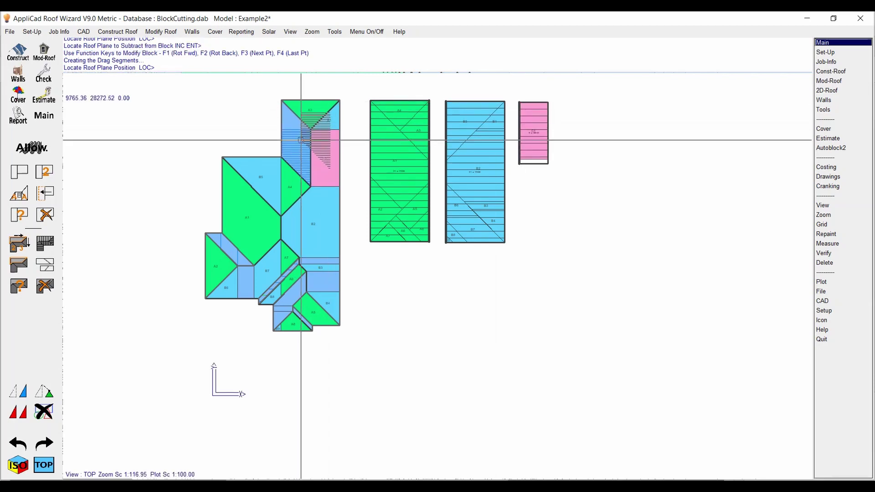
{"action": "middle_click", "coordinate": [518, 160]}
Step: Assign the small section at the upper wing's upper-left corner to the gap at block C's lower-left corner
{"action": "left_click", "coordinate": [296, 125]}
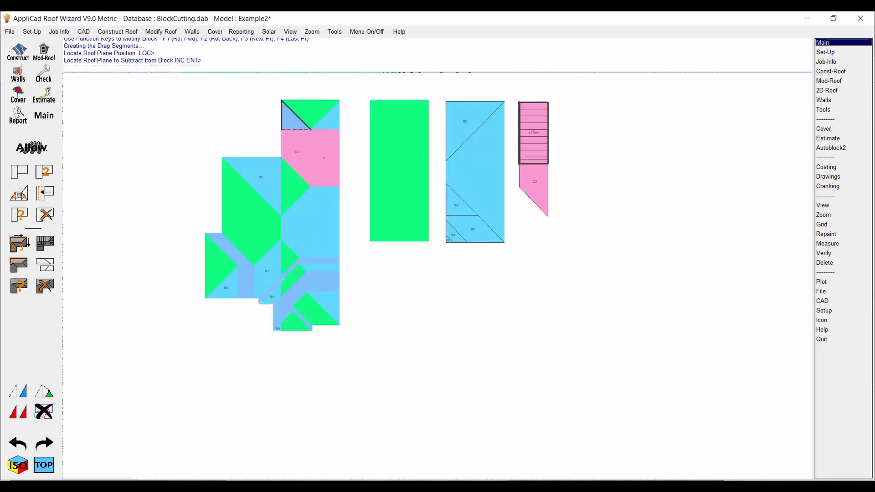
{"action": "left_click", "coordinate": [519, 187]}
{"action": "right_click", "coordinate": [576, 161]}
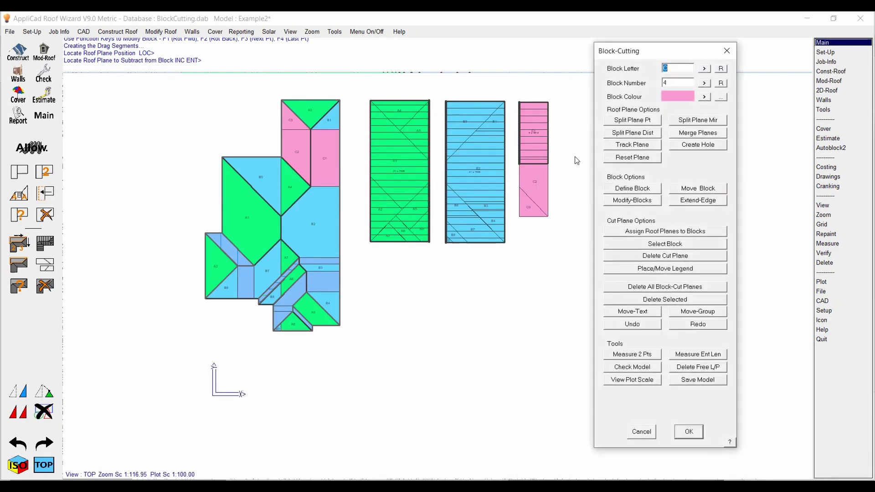
Step: Extend block C's lower edge to the bottom of its assigned sections
{"action": "left_click", "coordinate": [697, 200]}
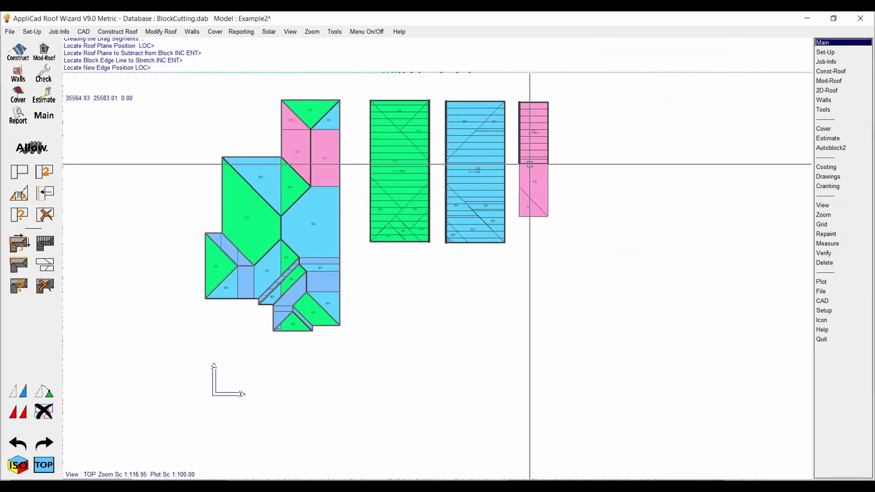
{"action": "left_click", "coordinate": [547, 217]}
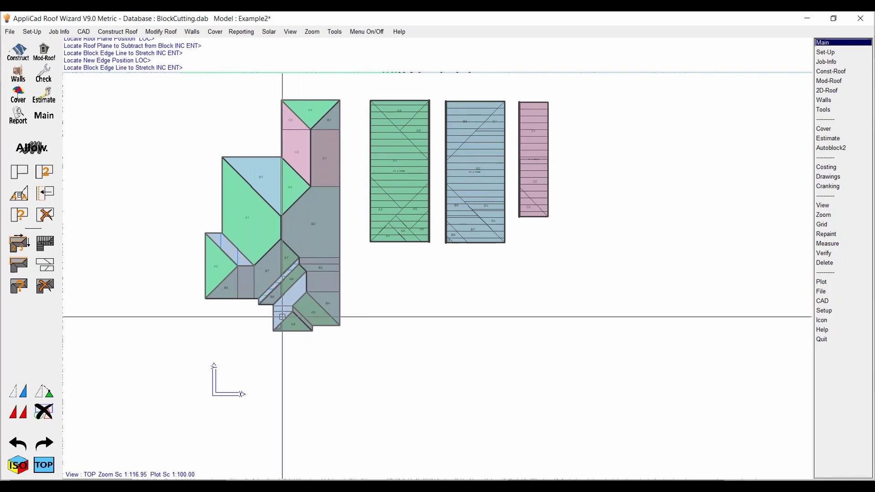
{"action": "right_click", "coordinate": [461, 310]}
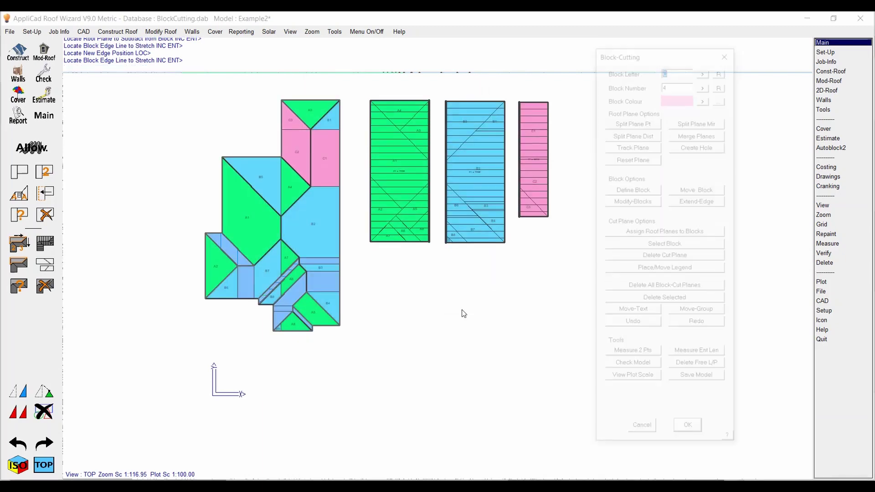
Step: Define red block D from the small rectangle in the lower-left wing and place it below block A
{"action": "left_click", "coordinate": [706, 69]}
{"action": "left_click", "coordinate": [653, 187]}
{"action": "left_click", "coordinate": [246, 287]}
{"action": "right_click", "coordinate": [246, 286]}
{"action": "left_click", "coordinate": [379, 276]}
Step: Assign the lower-left wing's small rectangle to the left side of block D
{"action": "left_click", "coordinate": [654, 211]}
{"action": "left_click", "coordinate": [247, 276]}
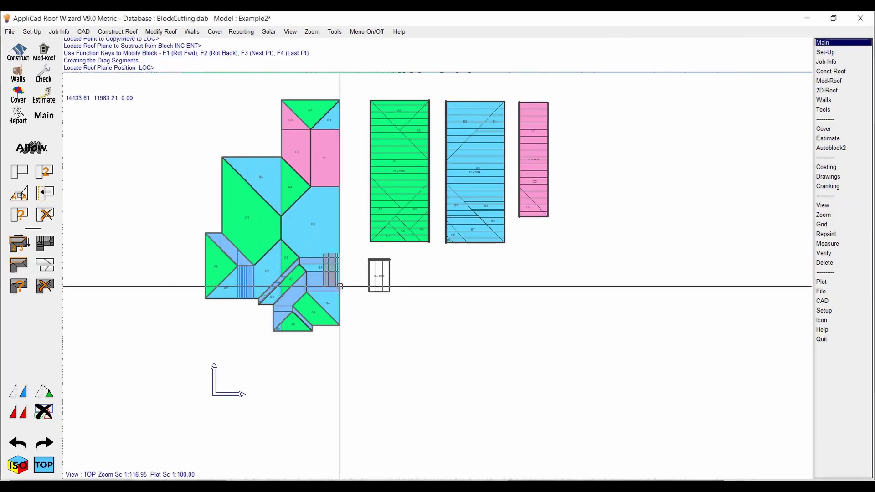
{"action": "scroll", "coordinate": [373, 289], "scroll_direction": "up", "scroll_amount": 2}
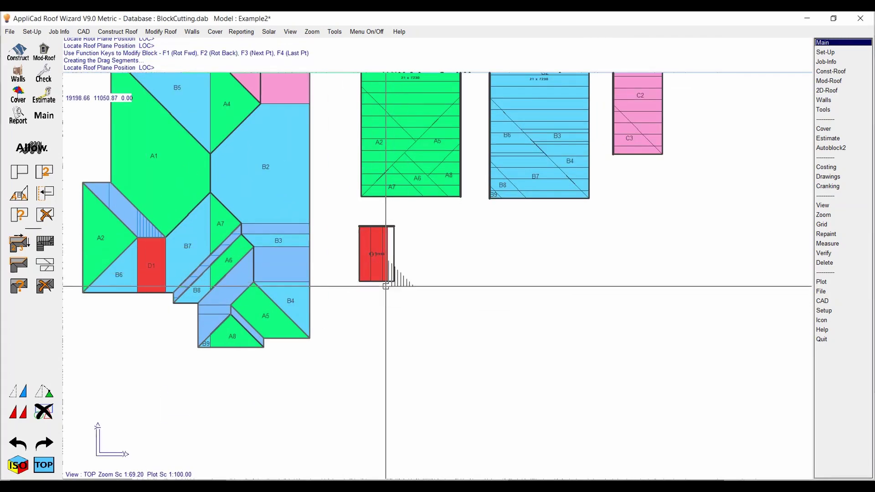
{"action": "left_click", "coordinate": [388, 281]}
Step: Assign the three split sections of the lower-left wing's diagonal strip to the right of D1, fitting them together into a rectangle
{"action": "left_click", "coordinate": [123, 219]}
{"action": "left_click", "coordinate": [415, 281]}
{"action": "left_click", "coordinate": [102, 189]}
{"action": "left_click", "coordinate": [416, 226]}
{"action": "right_click", "coordinate": [473, 271]}
Step: Extend block D's right edge to the outer edge of its assigned sections
{"action": "left_click", "coordinate": [695, 201]}
{"action": "left_click", "coordinate": [393, 244]}
{"action": "left_click", "coordinate": [415, 253]}
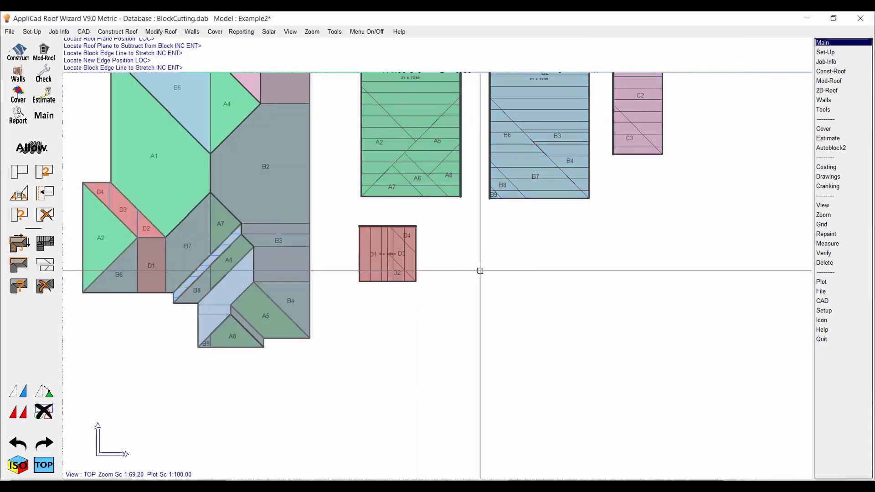
{"action": "right_click", "coordinate": [480, 271]}
Step: Define orange block E from the narrow horizontal strip above B3 and place it to the right of block D
{"action": "left_click", "coordinate": [637, 191]}
{"action": "left_click", "coordinate": [283, 230]}
{"action": "right_click", "coordinate": [333, 234]}
{"action": "left_click", "coordinate": [473, 232]}
Step: Assign the narrow horizontal strip above B3 to block E
{"action": "left_click", "coordinate": [668, 231]}
{"action": "left_click", "coordinate": [275, 230]}
{"action": "left_click", "coordinate": [507, 226]}
Step: Assign the small section at the diagonal strip's upper end to the space beneath block E's right end
{"action": "scroll", "coordinate": [484, 256], "scroll_direction": "up", "scroll_amount": 1}
{"action": "left_click", "coordinate": [163, 223]}
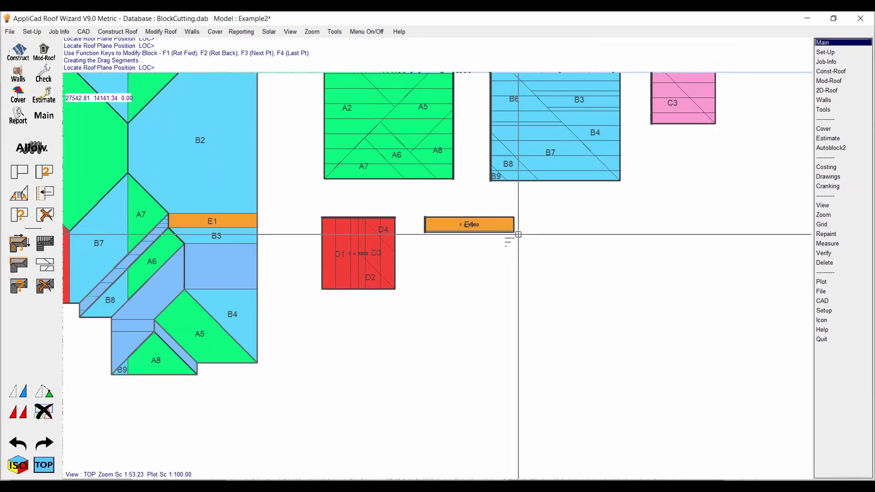
{"action": "scroll", "coordinate": [512, 232], "scroll_direction": "up", "scroll_amount": 3}
{"action": "middle_click", "coordinate": [512, 231]}
{"action": "scroll", "coordinate": [513, 232], "scroll_direction": "down", "scroll_amount": 1}
{"action": "key", "text": "Return"}
{"action": "scroll", "coordinate": [562, 227], "scroll_direction": "down", "scroll_amount": 3}
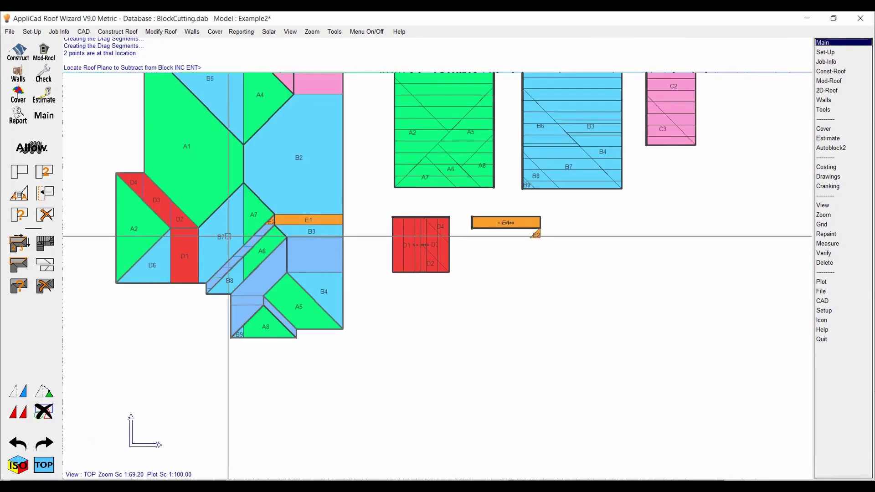
Step: Assign the remaining diagonal strip sections down to E8 side by side beneath block E, working from right to left
{"action": "left_click", "coordinate": [264, 230]}
{"action": "left_click", "coordinate": [526, 241]}
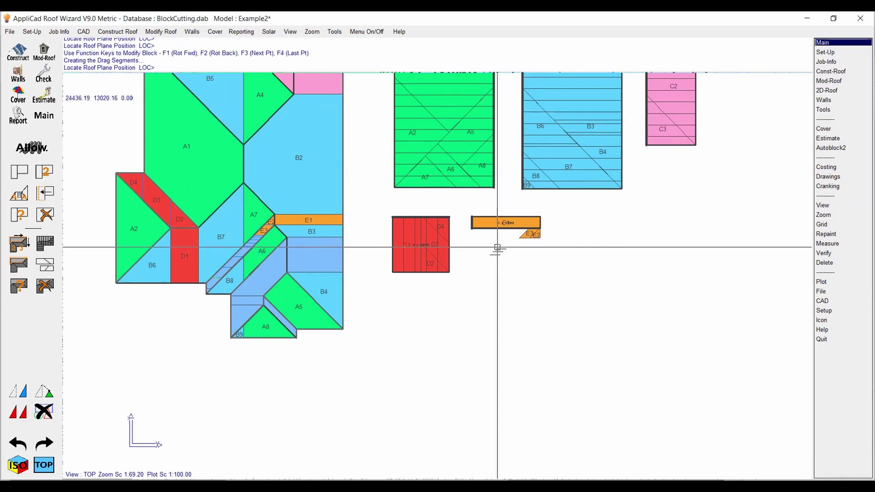
{"action": "left_click", "coordinate": [518, 239]}
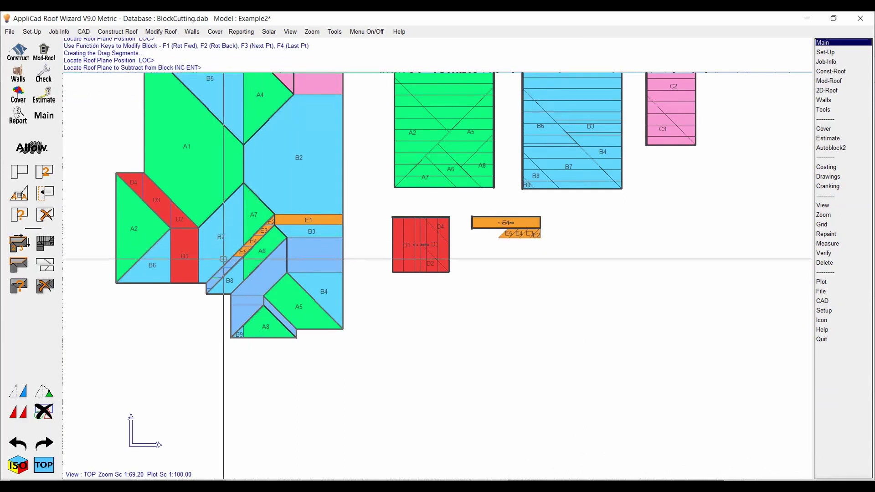
{"action": "left_click", "coordinate": [494, 240]}
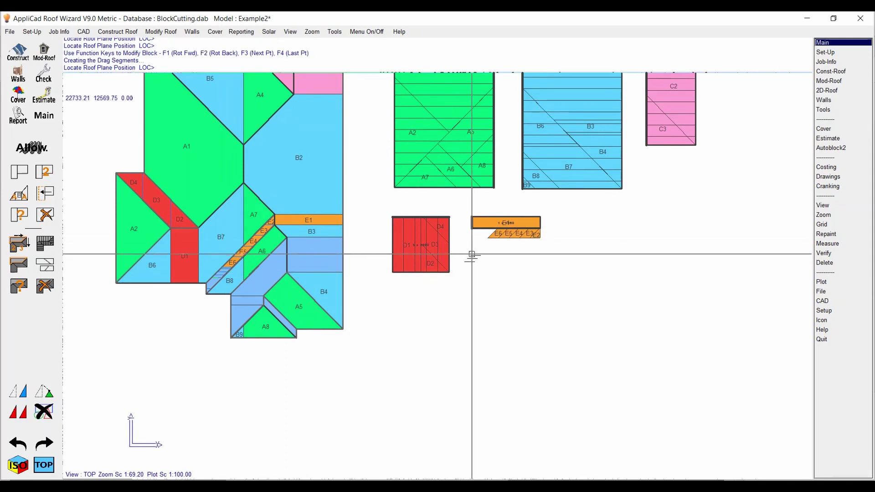
{"action": "left_click", "coordinate": [215, 285]}
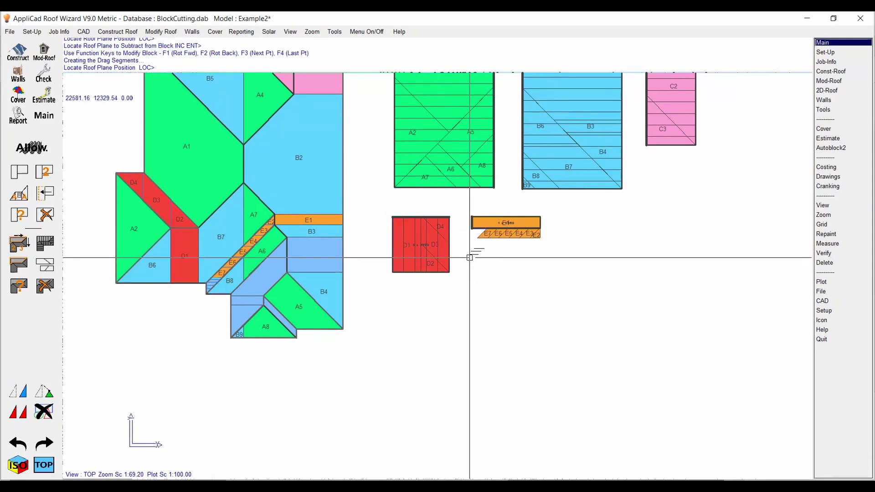
{"action": "middle_click", "coordinate": [477, 239]}
Step: Assign the tiny triangle at the diagonal strip's lower end to the left end of the row beneath block E
{"action": "scroll", "coordinate": [212, 292], "scroll_direction": "up", "scroll_amount": 3}
{"action": "left_click", "coordinate": [199, 287]}
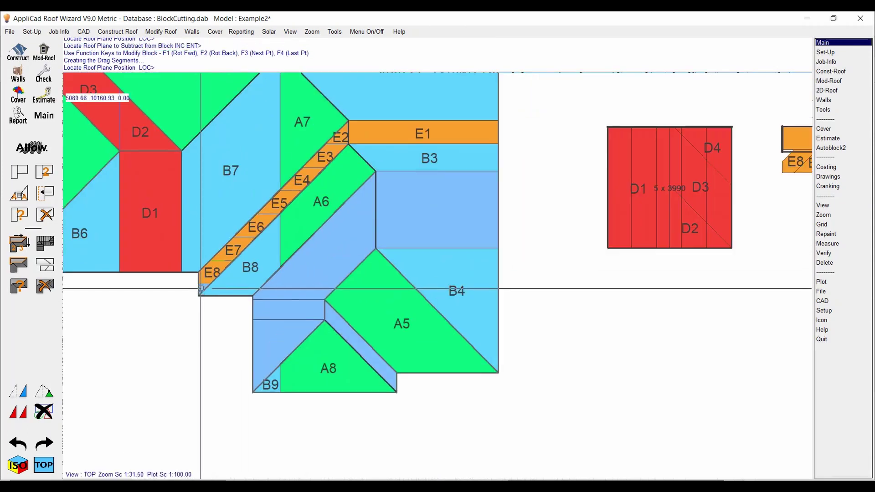
{"action": "scroll", "coordinate": [150, 346], "scroll_direction": "down", "scroll_amount": 1}
{"action": "scroll", "coordinate": [670, 201], "scroll_direction": "up", "scroll_amount": 5}
{"action": "middle_click", "coordinate": [546, 187]}
{"action": "scroll", "coordinate": [546, 186], "scroll_direction": "down", "scroll_amount": 4}
{"action": "right_click", "coordinate": [547, 207]}
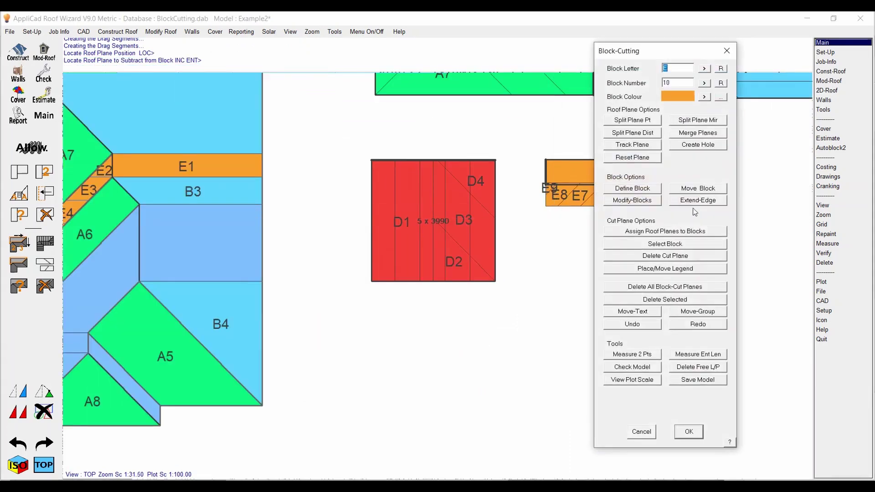
Step: Extend block E's lower edge to the bottom of its assigned row of sections
{"action": "left_click", "coordinate": [694, 199]}
{"action": "scroll", "coordinate": [660, 199], "scroll_direction": "up", "scroll_amount": 3}
{"action": "left_click", "coordinate": [602, 169]}
{"action": "scroll", "coordinate": [447, 279], "scroll_direction": "down", "scroll_amount": 3}
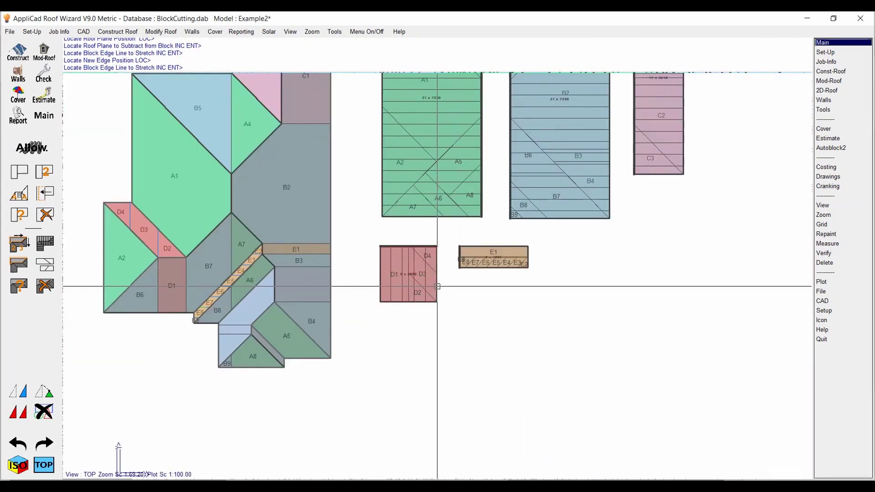
{"action": "scroll", "coordinate": [429, 423], "scroll_direction": "down", "scroll_amount": 1}
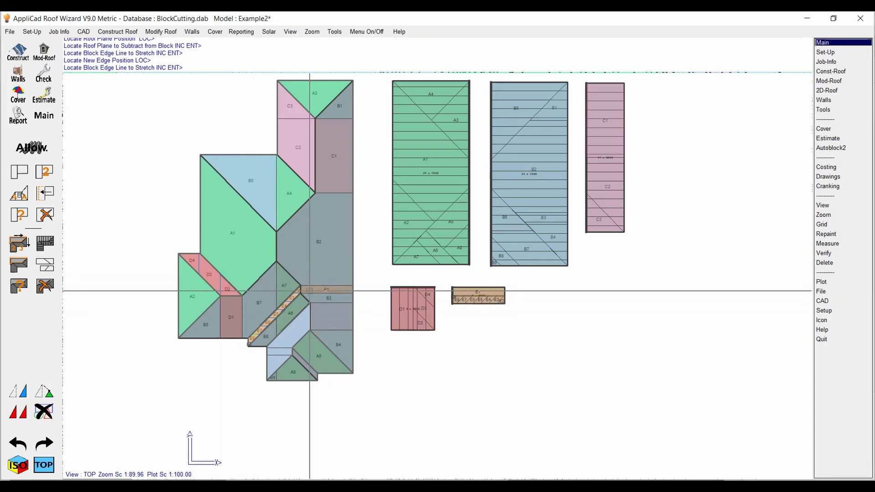
{"action": "scroll", "coordinate": [524, 368], "scroll_direction": "up", "scroll_amount": 1}
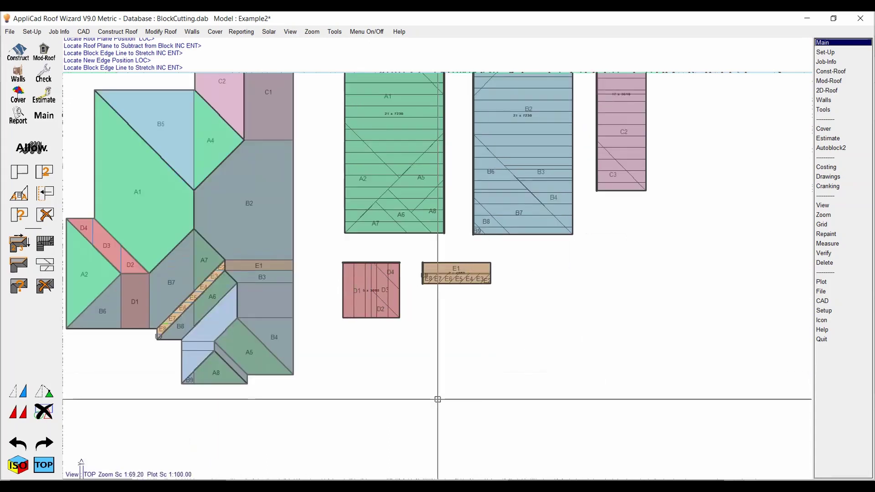
{"action": "scroll", "coordinate": [180, 324], "scroll_direction": "up", "scroll_amount": 1}
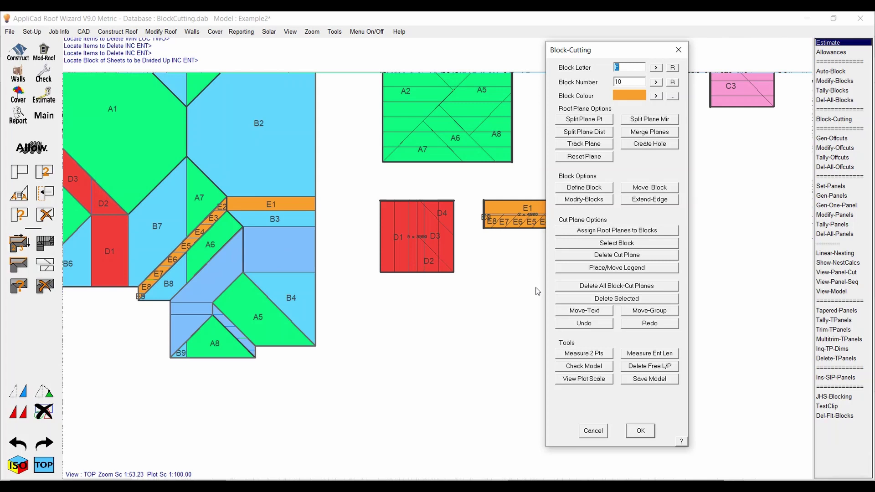
Step: Measure the bottom wing's left edge from the lower horizontal split line down to the lower-left corner
{"action": "left_click", "coordinate": [579, 354]}
{"action": "scroll", "coordinate": [201, 292], "scroll_direction": "up", "scroll_amount": 5}
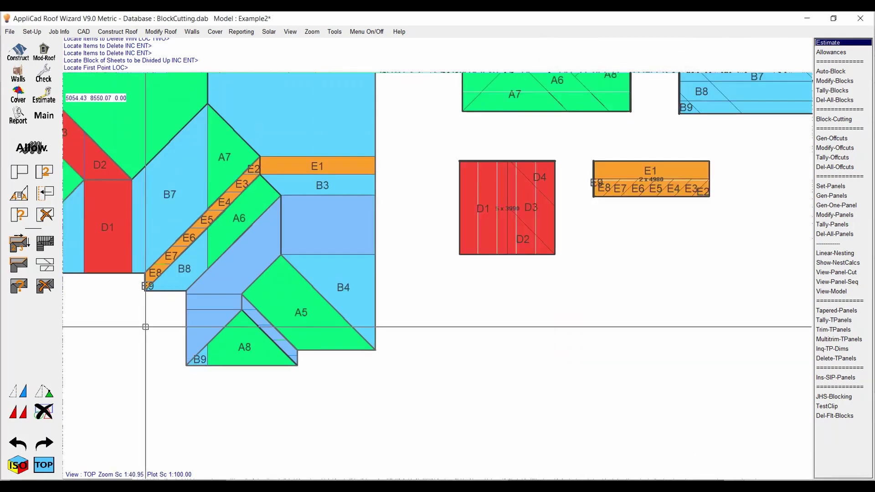
{"action": "left_click", "coordinate": [202, 292]}
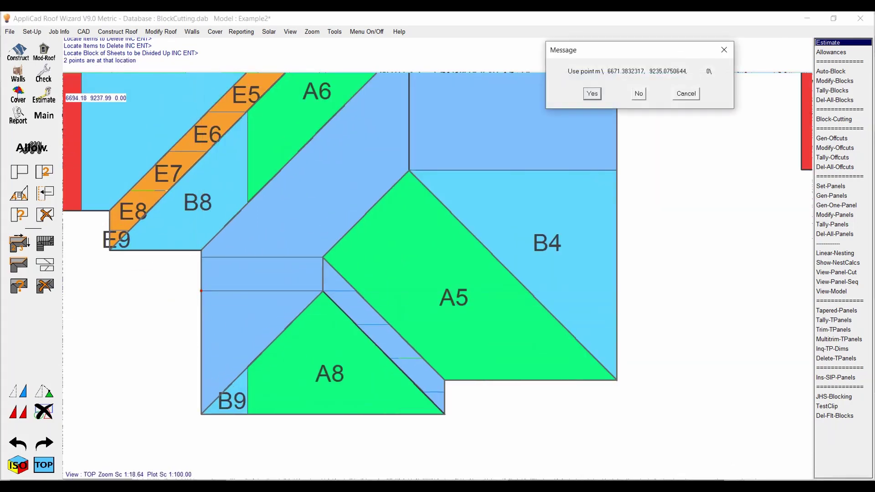
{"action": "key", "text": "Return"}
{"action": "left_click", "coordinate": [201, 416]}
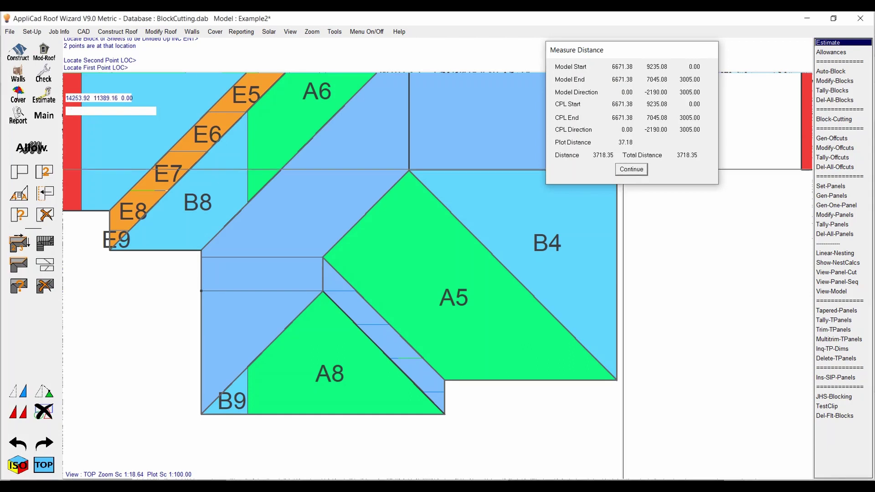
{"action": "left_click", "coordinate": [631, 169]}
Step: Measure the short distance along the bottom wing's left edge from the upper split line to B8's lower-right corner
{"action": "left_click", "coordinate": [202, 257]}
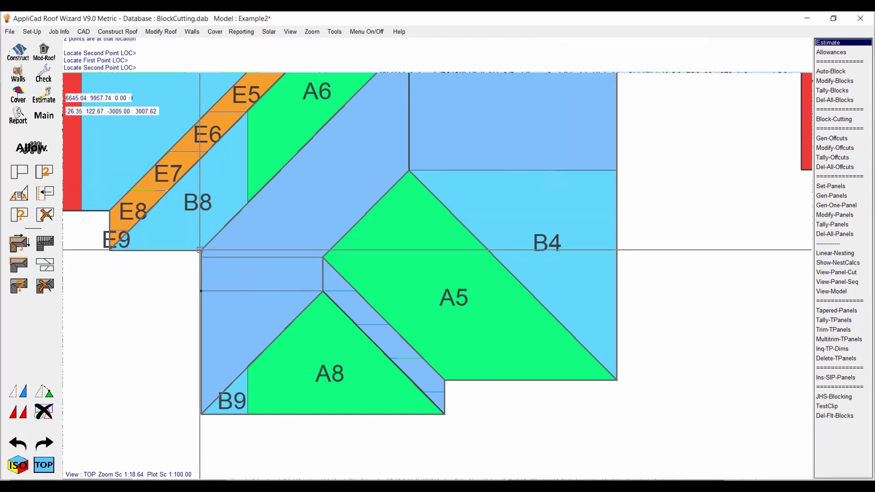
{"action": "left_click", "coordinate": [201, 250]}
{"action": "key", "text": "n"}
{"action": "key", "text": "y"}
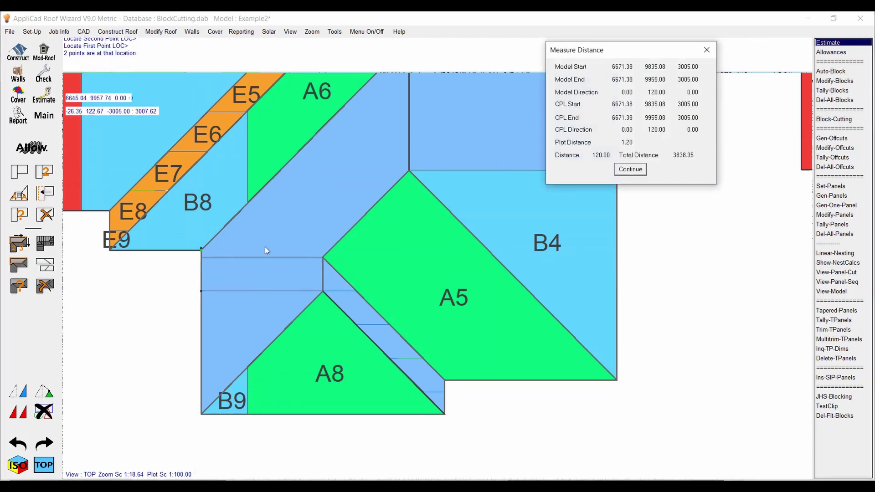
{"action": "key", "text": "Return"}
{"action": "scroll", "coordinate": [213, 382], "scroll_direction": "down", "scroll_amount": 2}
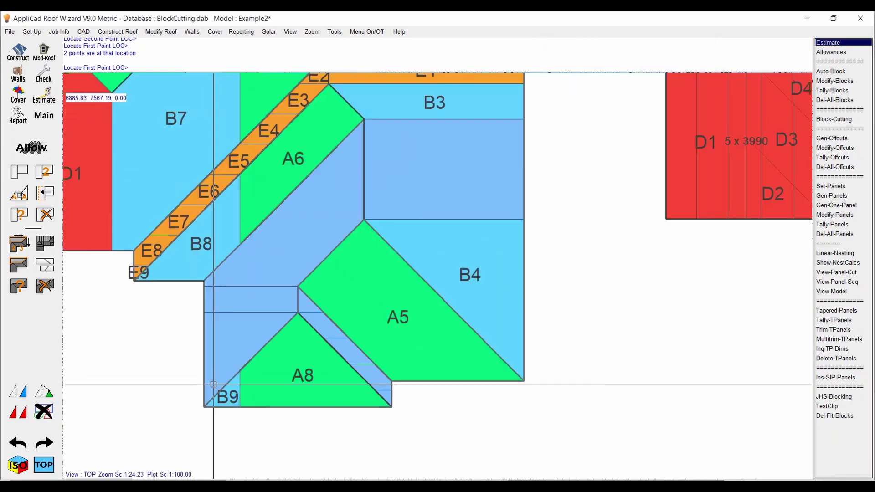
{"action": "key", "text": "Escape"}
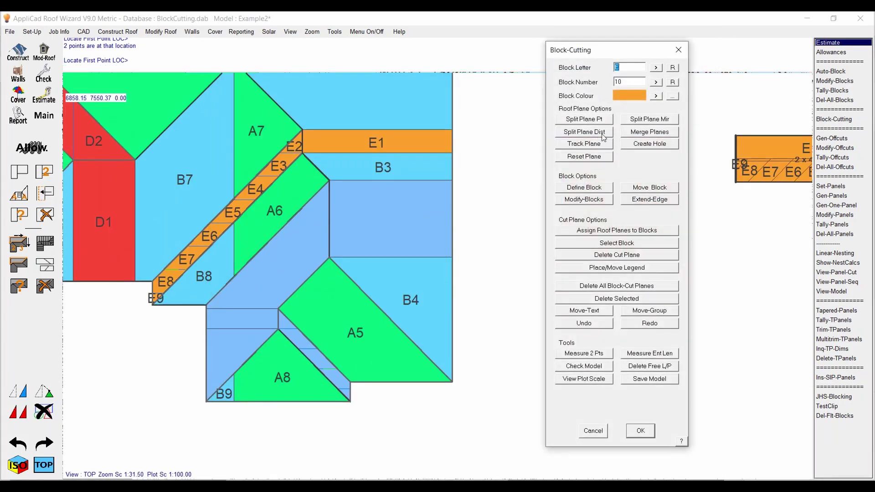
Step: Split the unassigned diagonal plane beside A6 once, placing the horizontal split line 2190+120 up from A5's left corner
{"action": "left_click", "coordinate": [600, 133]}
{"action": "left_click", "coordinate": [271, 281]}
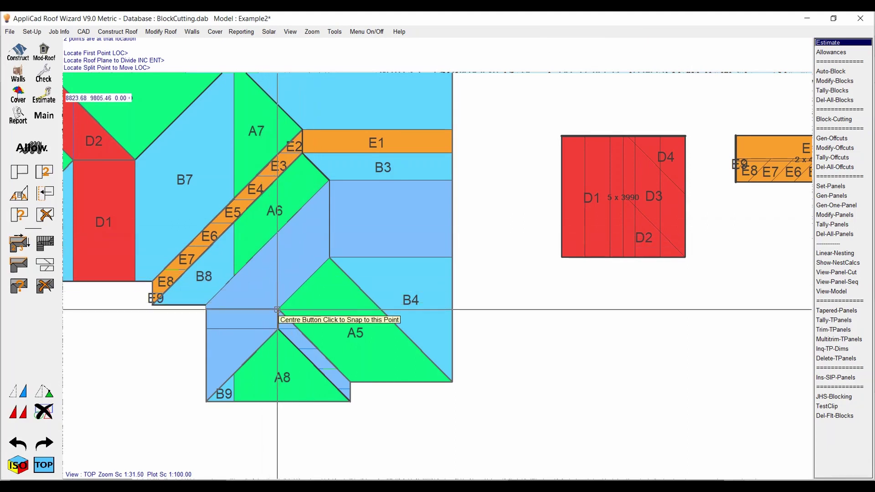
{"action": "middle_click", "coordinate": [277, 309]}
{"action": "type", "text": "u2190+120"}
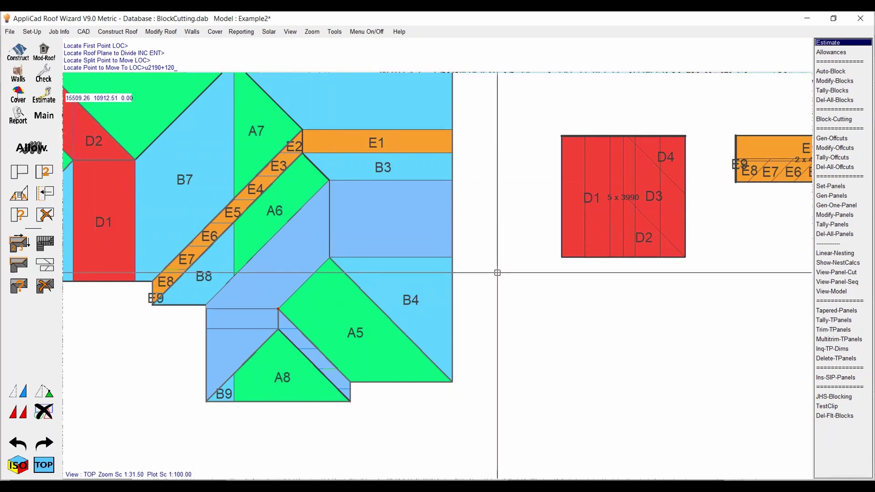
{"action": "key", "text": "Return"}
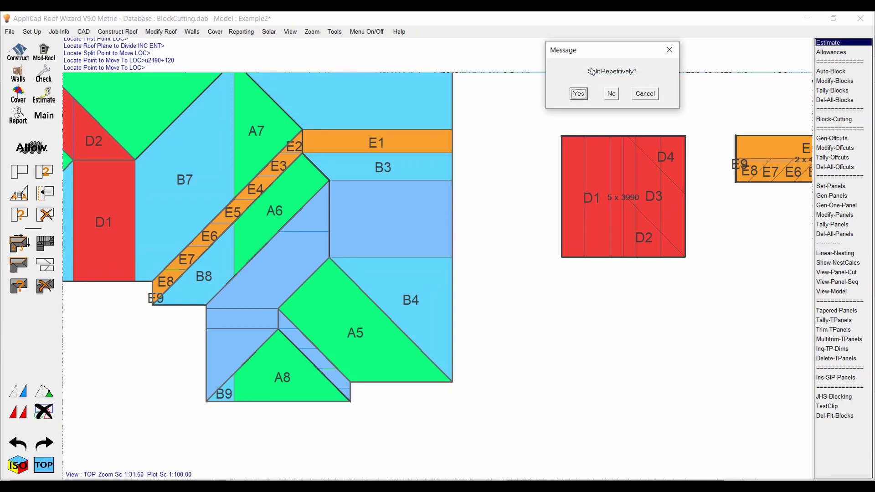
{"action": "left_click", "coordinate": [611, 94]}
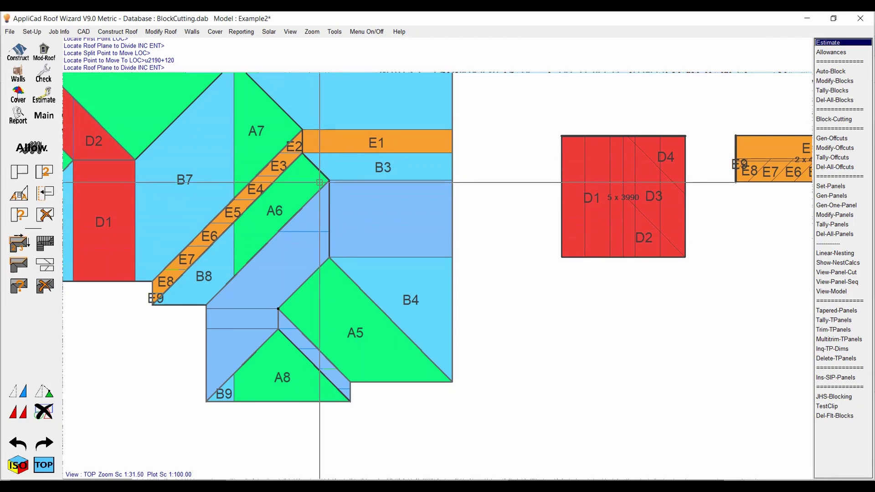
{"action": "scroll", "coordinate": [223, 225], "scroll_direction": "down", "scroll_amount": 1}
{"action": "right_click", "coordinate": [221, 292]}
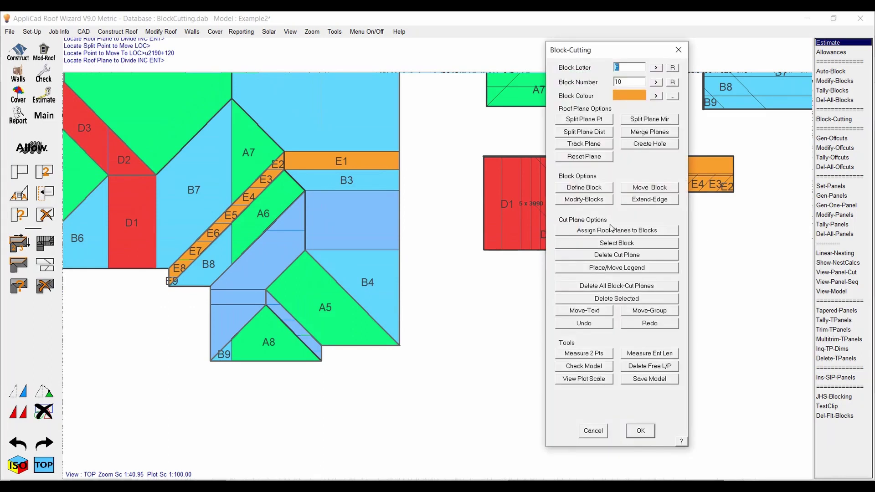
Step: Define a block from the unassigned rectangle between B3 and B4 and place it to the right of block E
{"action": "left_click", "coordinate": [608, 191]}
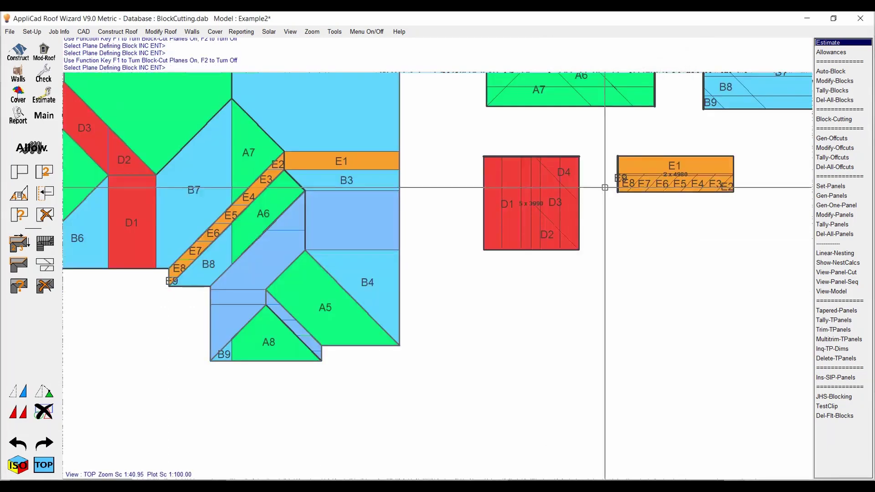
{"action": "scroll", "coordinate": [103, 355], "scroll_direction": "down", "scroll_amount": 2}
{"action": "left_click", "coordinate": [255, 275]}
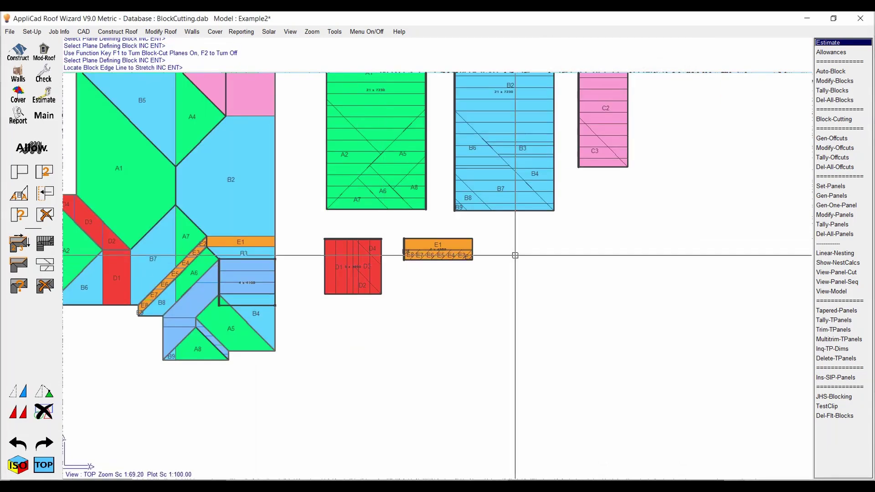
{"action": "right_click", "coordinate": [515, 256]}
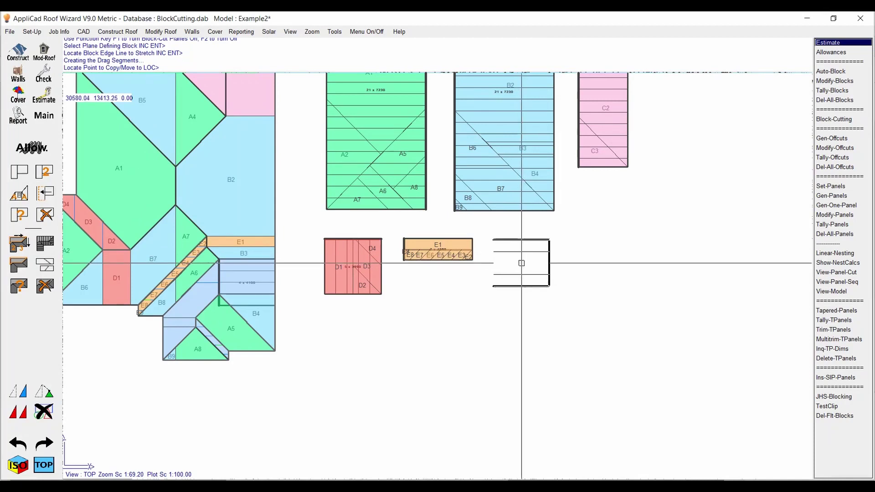
{"action": "left_click", "coordinate": [521, 263]}
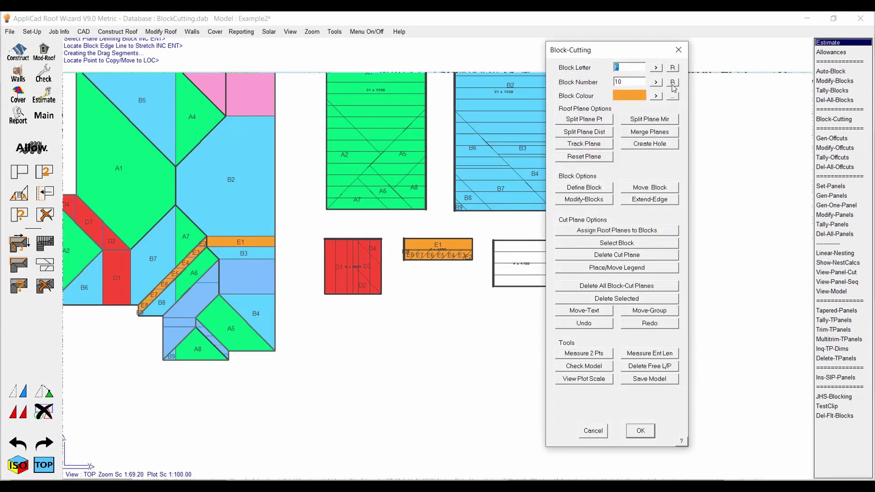
Step: Reset the block number to 1, switch to the next block colour, and assign the rectangle below B3 to block F's upper part
{"action": "left_click", "coordinate": [673, 84]}
{"action": "left_click", "coordinate": [656, 97]}
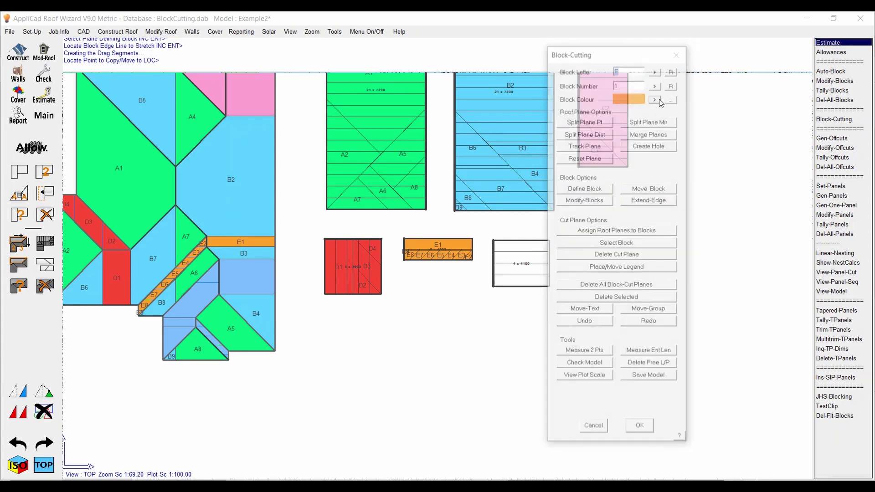
{"action": "left_click", "coordinate": [651, 231]}
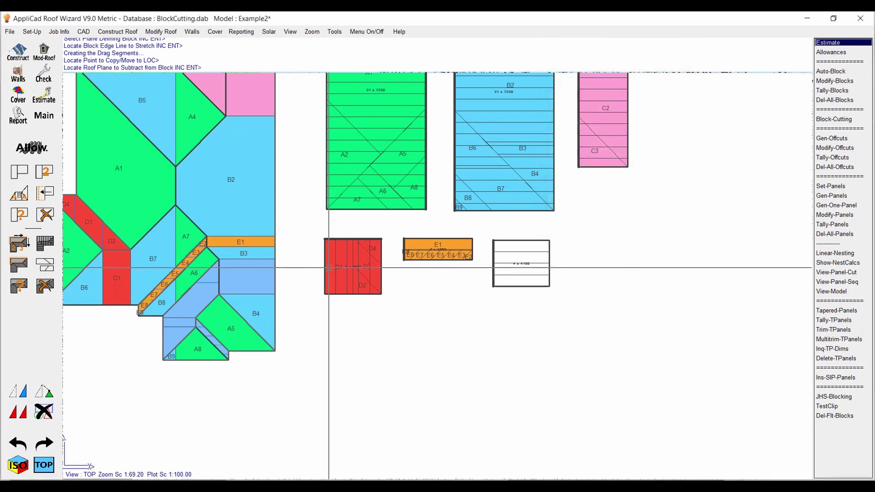
{"action": "middle_click", "coordinate": [549, 240]}
{"action": "key", "text": "Return"}
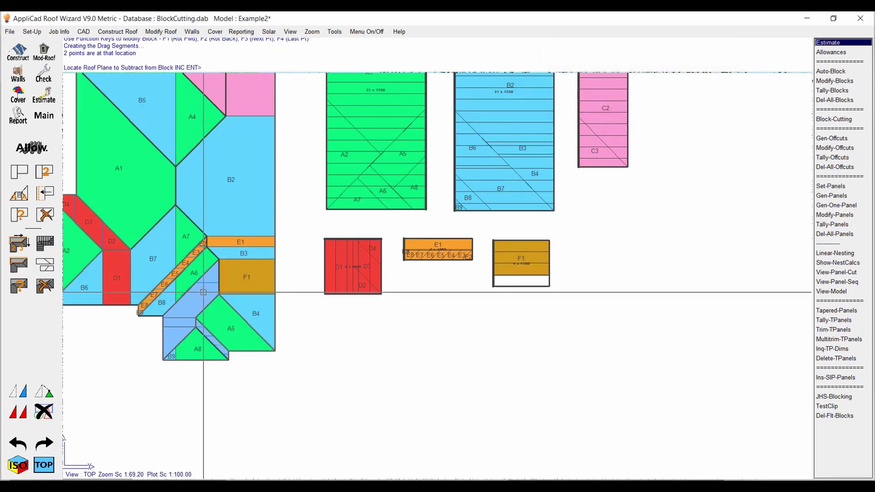
Step: Assign the bottom wing's left section and both halves of the split diagonal plane side by side beneath F1
{"action": "left_click", "coordinate": [176, 330]}
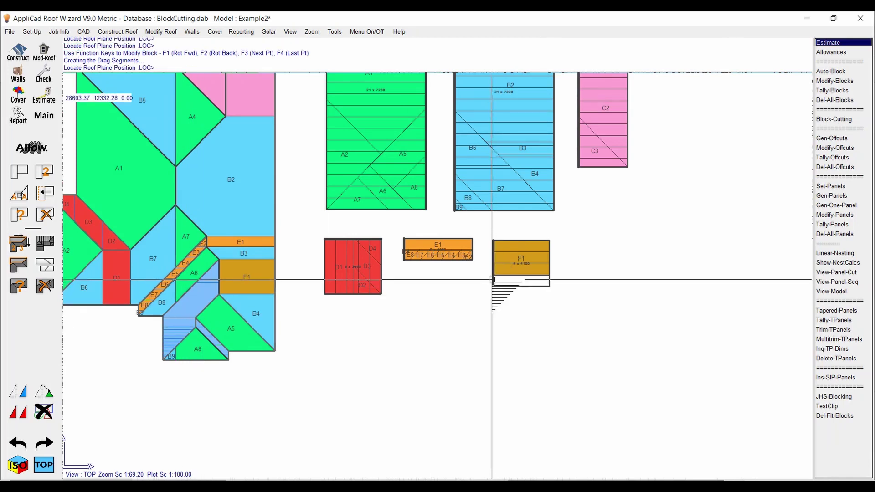
{"action": "left_click", "coordinate": [493, 284]}
{"action": "left_click", "coordinate": [202, 302]}
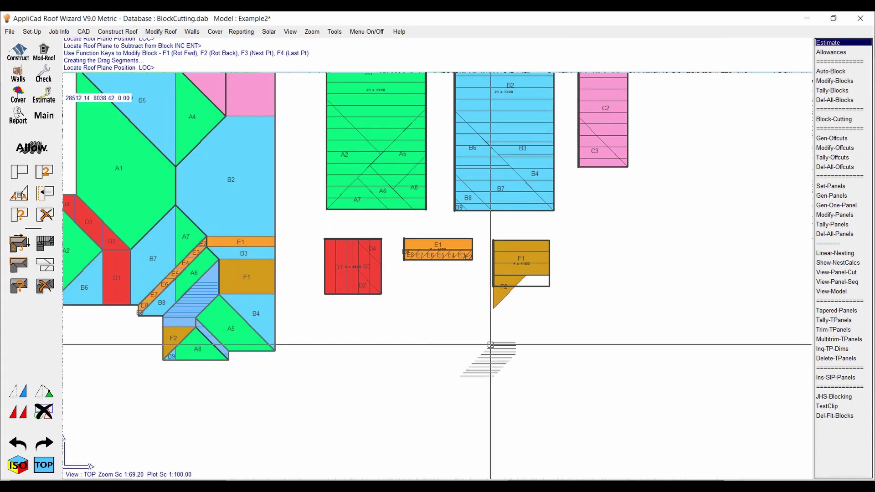
{"action": "left_click", "coordinate": [524, 280]}
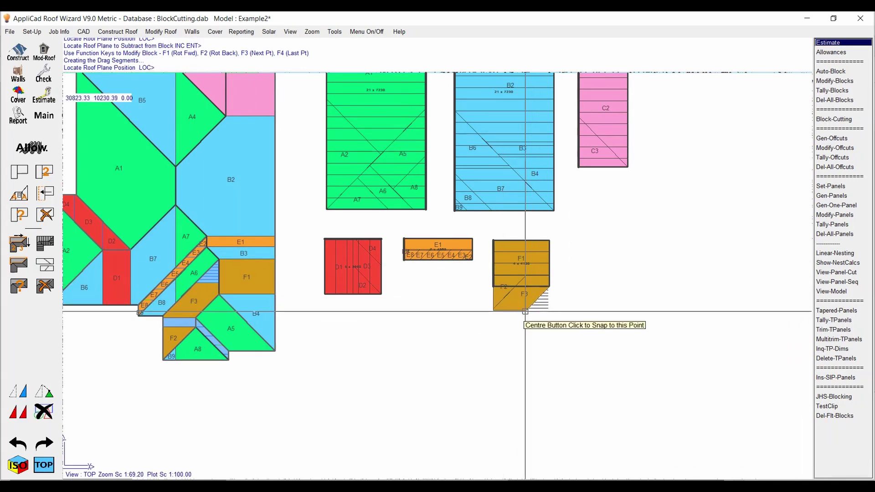
{"action": "left_click", "coordinate": [558, 302]}
{"action": "key", "text": "Return"}
Step: Extend block F's lower edge to the bottom of its assigned sections
{"action": "left_click", "coordinate": [633, 201]}
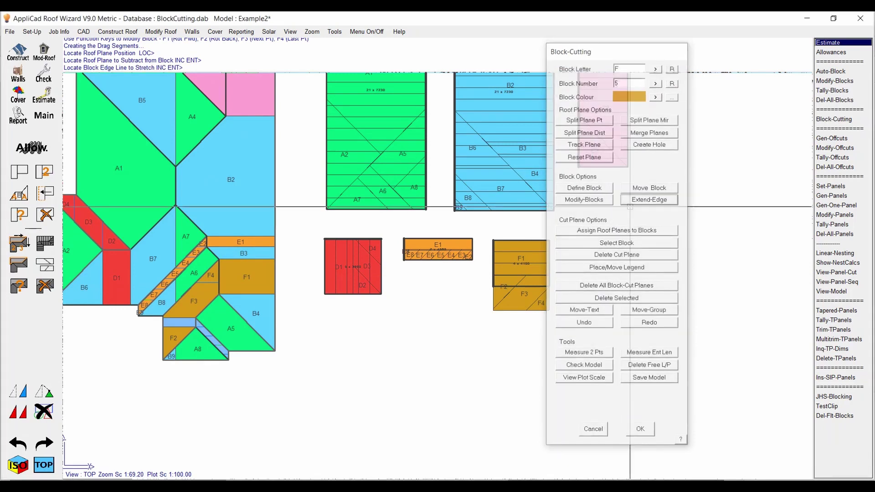
{"action": "left_click", "coordinate": [528, 309]}
{"action": "left_click", "coordinate": [528, 308]}
{"action": "key", "text": "Return"}
Step: Advance the block letter to G, define a block from the narrow strip above F2, and place it beneath block E
{"action": "left_click", "coordinate": [655, 69]}
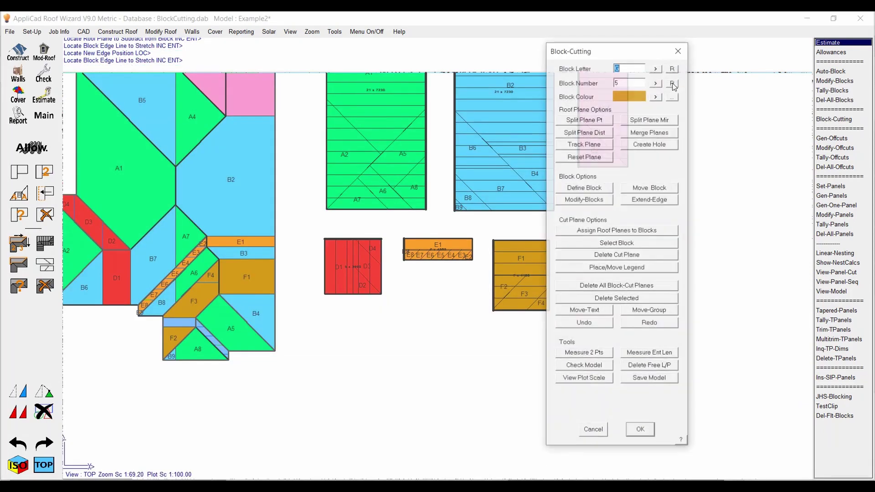
{"action": "left_click", "coordinate": [603, 191]}
{"action": "key", "text": "F1"}
{"action": "left_click", "coordinate": [192, 324]}
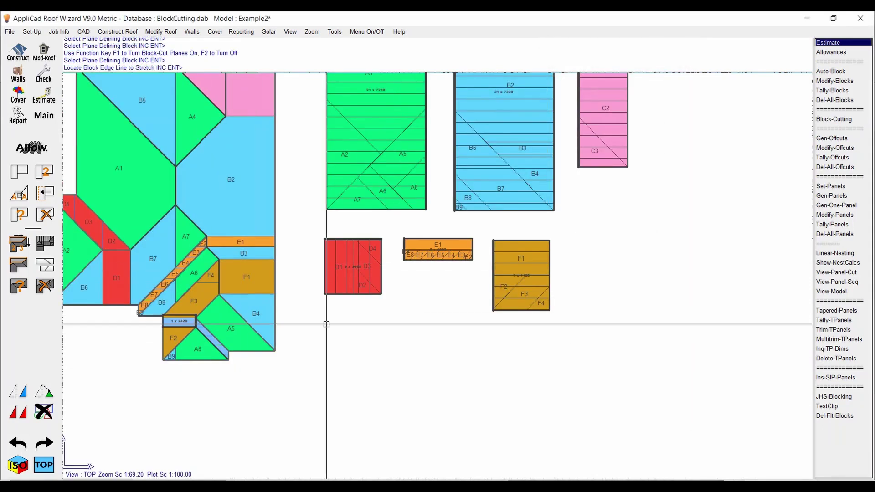
{"action": "key", "text": "Return"}
{"action": "left_click", "coordinate": [419, 288]}
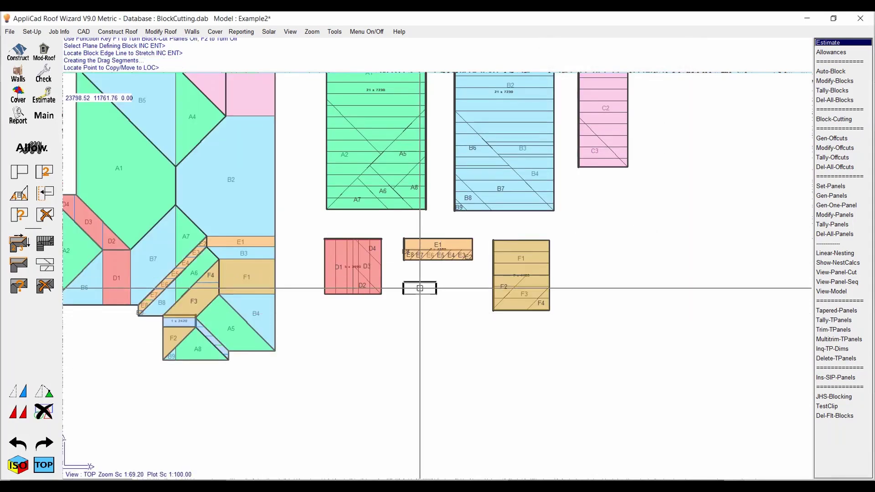
Step: Assign the narrow strip above F2 to block G, aligned with the block's upper-left corner
{"action": "left_click", "coordinate": [613, 230]}
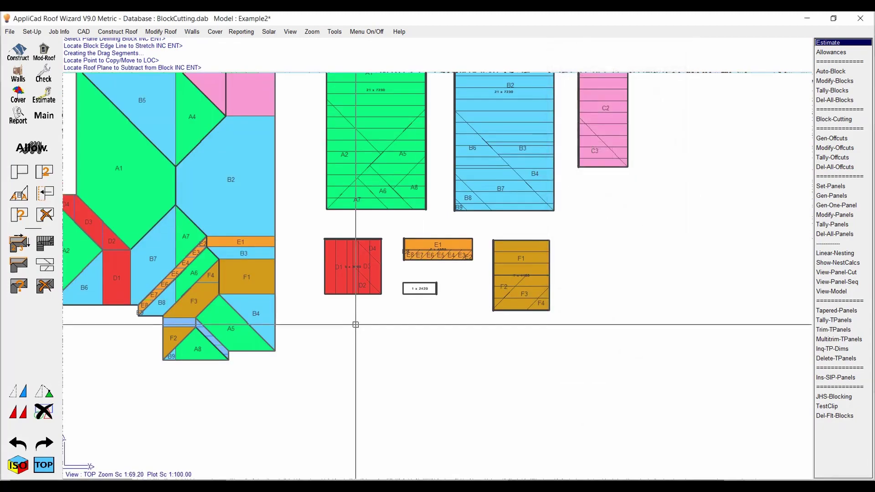
{"action": "scroll", "coordinate": [353, 324], "scroll_direction": "up", "scroll_amount": 2}
{"action": "scroll", "coordinate": [441, 261], "scroll_direction": "down", "scroll_amount": 1}
{"action": "middle_click", "coordinate": [441, 261]}
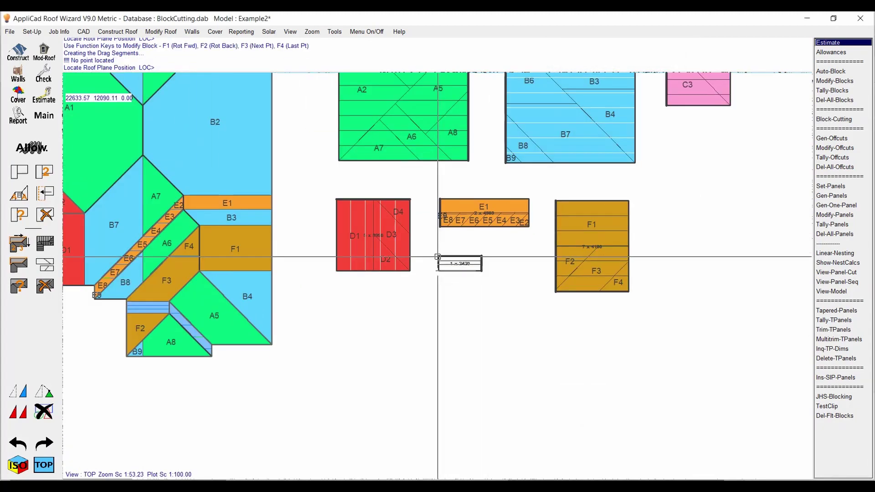
{"action": "middle_click", "coordinate": [438, 256]}
Step: Assign the small sections of the diagonal strip between A5 and A8 in a row beneath G1
{"action": "left_click", "coordinate": [172, 309]}
{"action": "scroll", "coordinate": [441, 270], "scroll_direction": "up", "scroll_amount": 4}
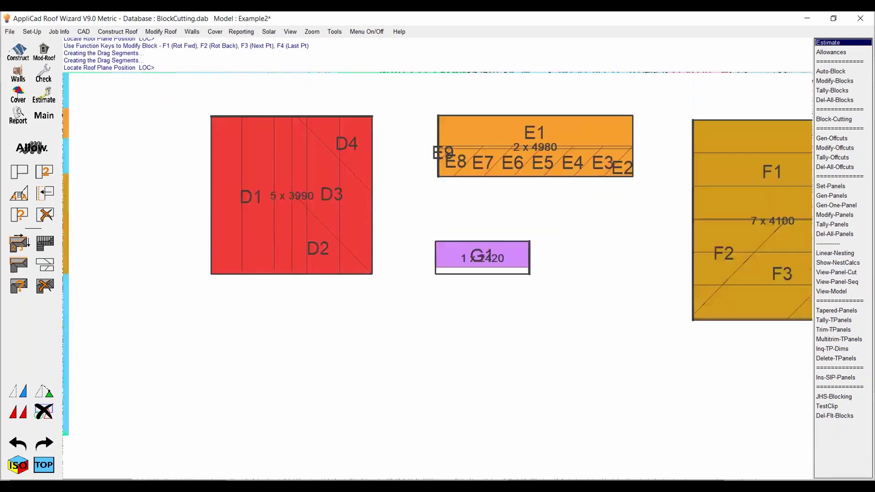
{"action": "middle_click", "coordinate": [432, 267]}
{"action": "scroll", "coordinate": [460, 269], "scroll_direction": "down", "scroll_amount": 4}
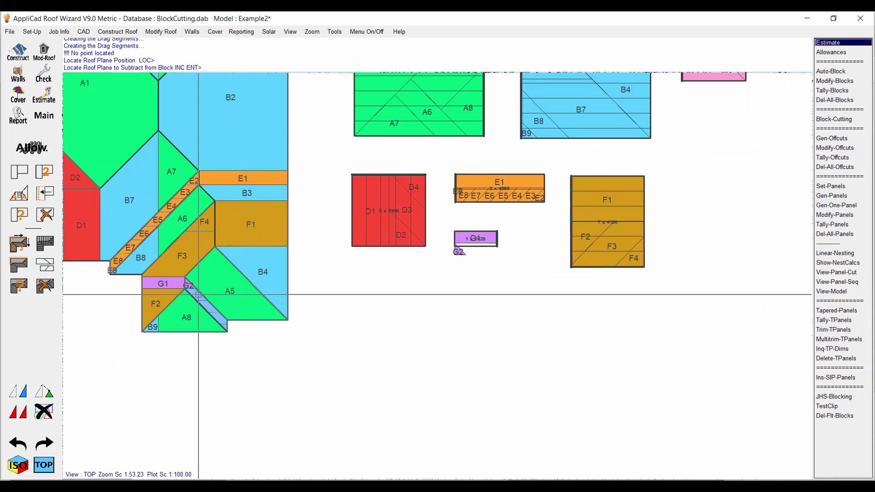
{"action": "left_click", "coordinate": [199, 297]}
{"action": "left_click", "coordinate": [462, 253]}
{"action": "left_click", "coordinate": [208, 306]}
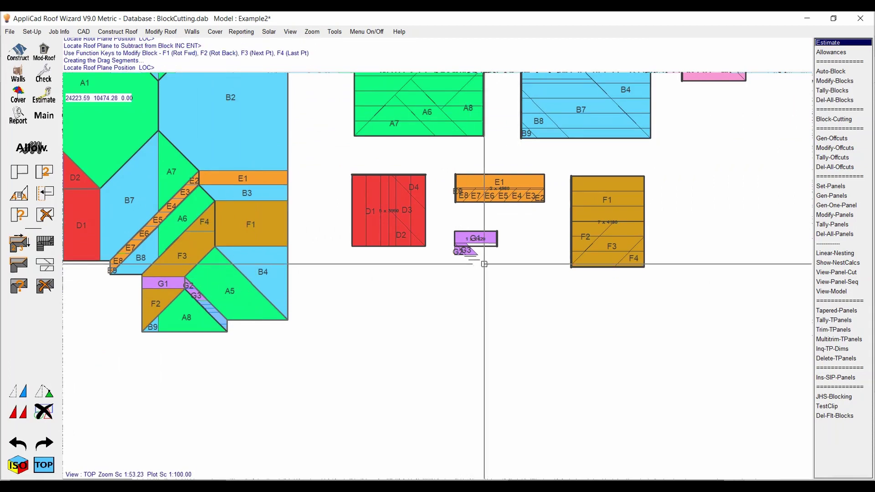
{"action": "left_click", "coordinate": [488, 255]}
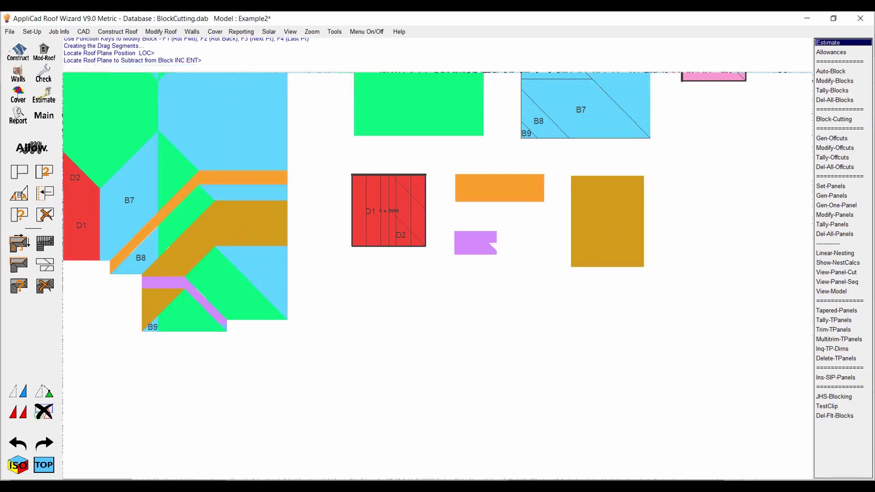
{"action": "right_click", "coordinate": [508, 253]}
Step: Extend block G's lower edge to the bottom of its row of small sections
{"action": "left_click", "coordinate": [638, 199]}
{"action": "scroll", "coordinate": [535, 255], "scroll_direction": "up", "scroll_amount": 4}
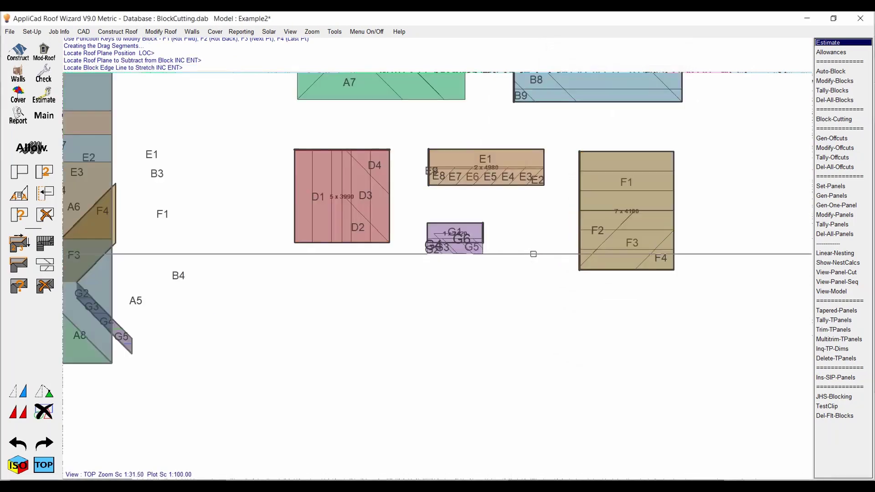
{"action": "left_click", "coordinate": [385, 229]}
{"action": "left_click", "coordinate": [404, 357]}
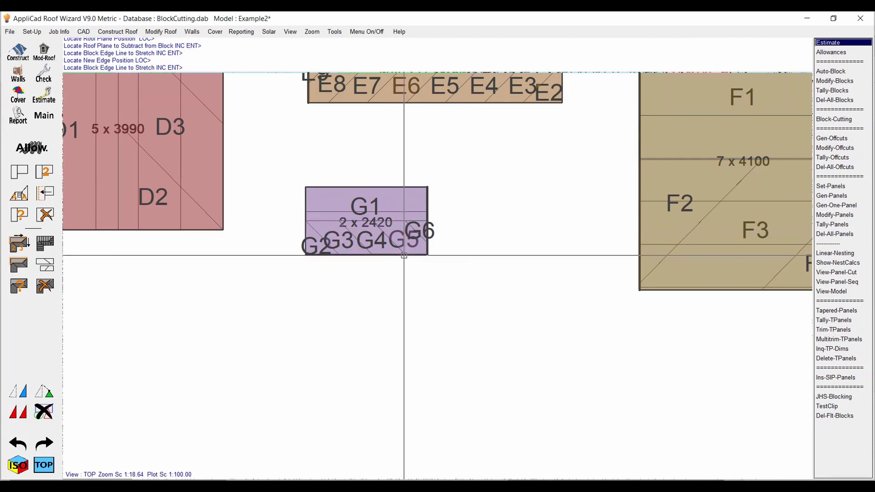
{"action": "scroll", "coordinate": [309, 358], "scroll_direction": "down", "scroll_amount": 5}
{"action": "scroll", "coordinate": [492, 360], "scroll_direction": "down", "scroll_amount": 3}
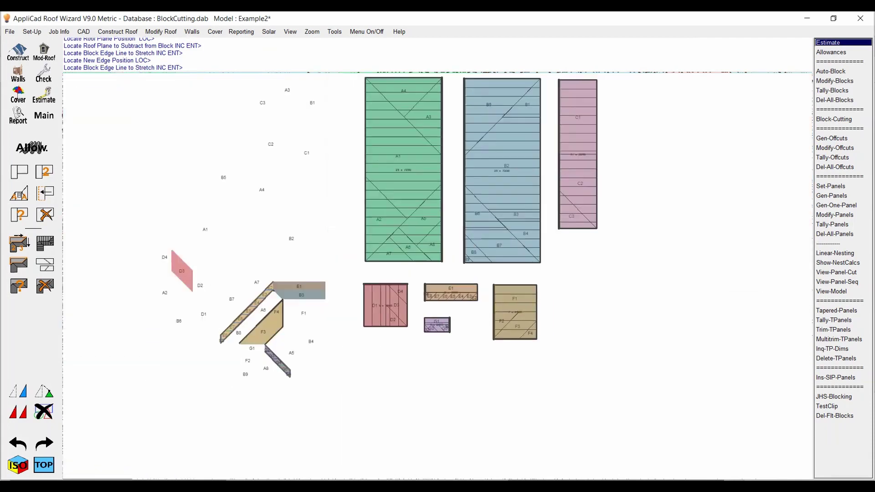
{"action": "right_click", "coordinate": [523, 316]}
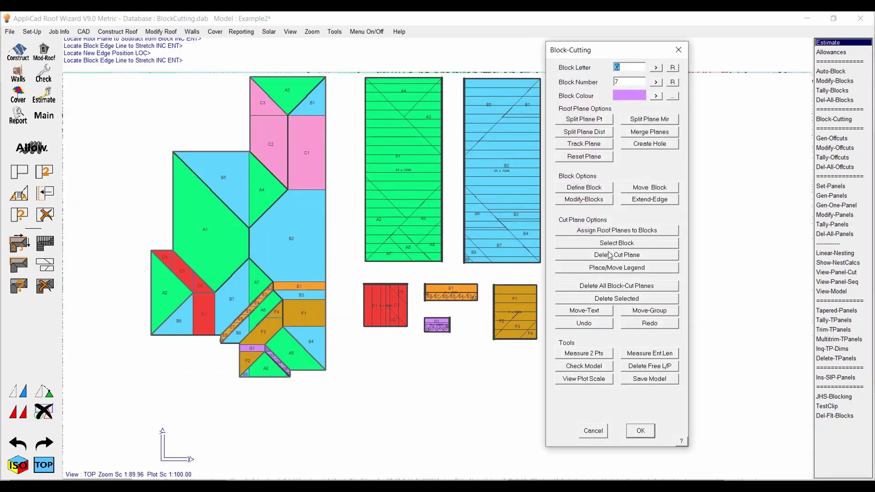
Step: Move the size labels of blocks D, E and F out of the blocks to just above their upper edges
{"action": "left_click", "coordinate": [598, 312]}
{"action": "scroll", "coordinate": [447, 314], "scroll_direction": "up", "scroll_amount": 4}
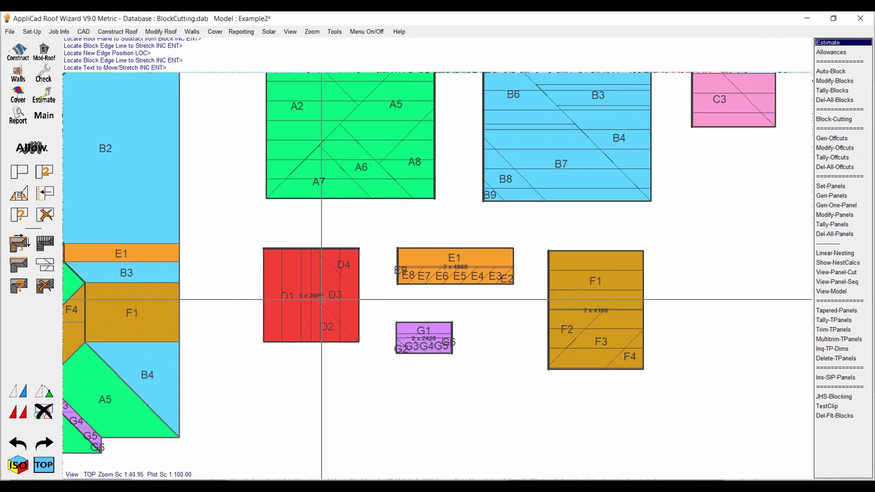
{"action": "left_click", "coordinate": [310, 295]}
{"action": "left_click", "coordinate": [308, 238]}
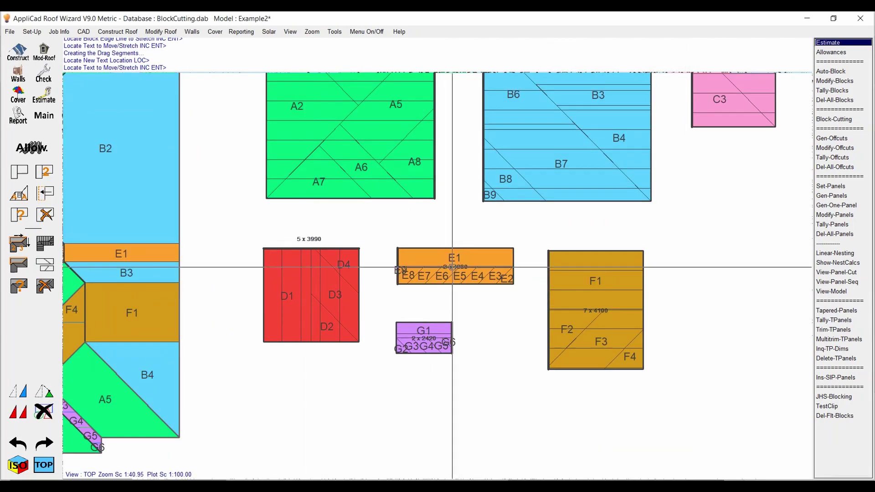
{"action": "left_click", "coordinate": [454, 257]}
{"action": "key", "text": "y"}
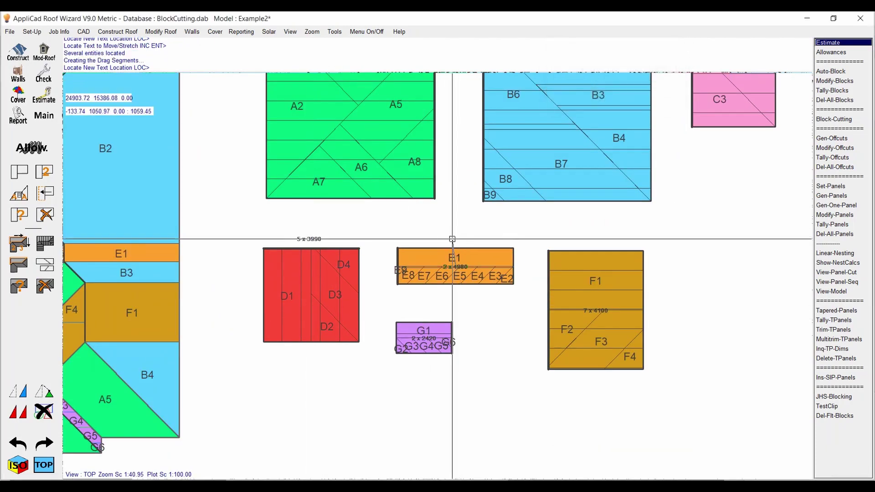
{"action": "left_click", "coordinate": [453, 241]}
{"action": "left_click", "coordinate": [608, 309]}
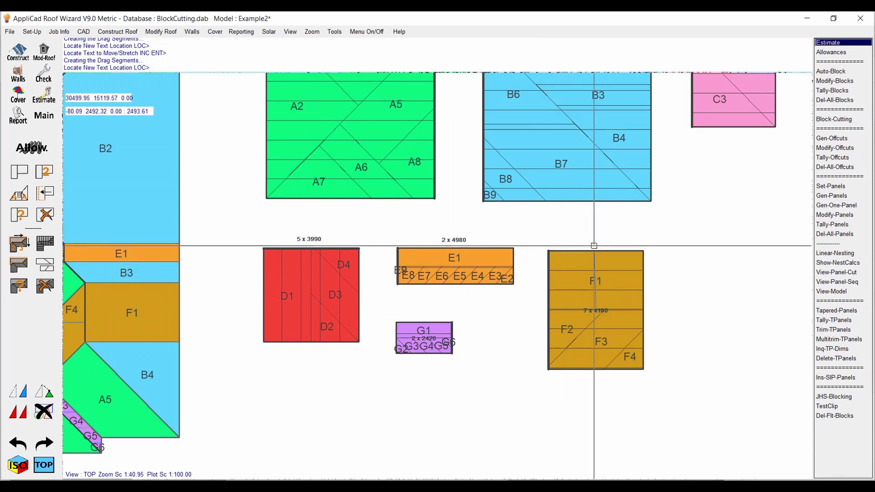
{"action": "key", "text": "y"}
{"action": "left_click", "coordinate": [596, 246]}
Step: Move block G's size label out of the block to just above its upper edge
{"action": "left_click", "coordinate": [425, 338]}
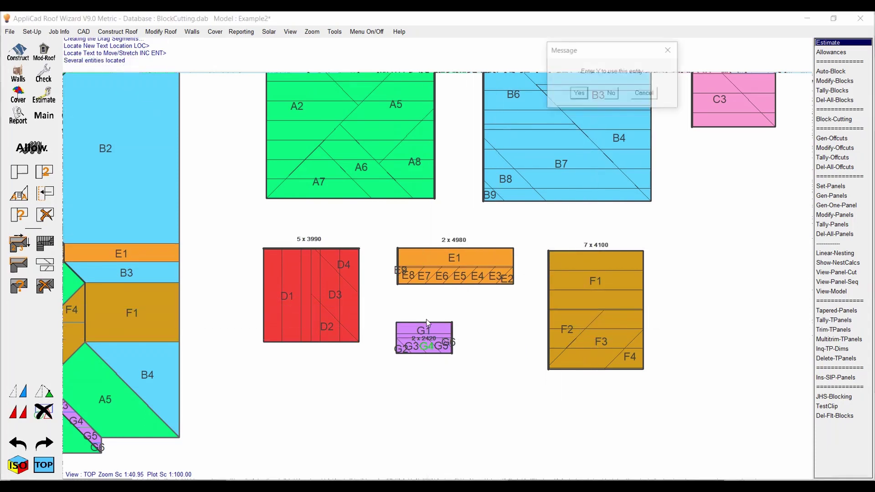
{"action": "key", "text": "y"}
{"action": "left_click", "coordinate": [426, 338]}
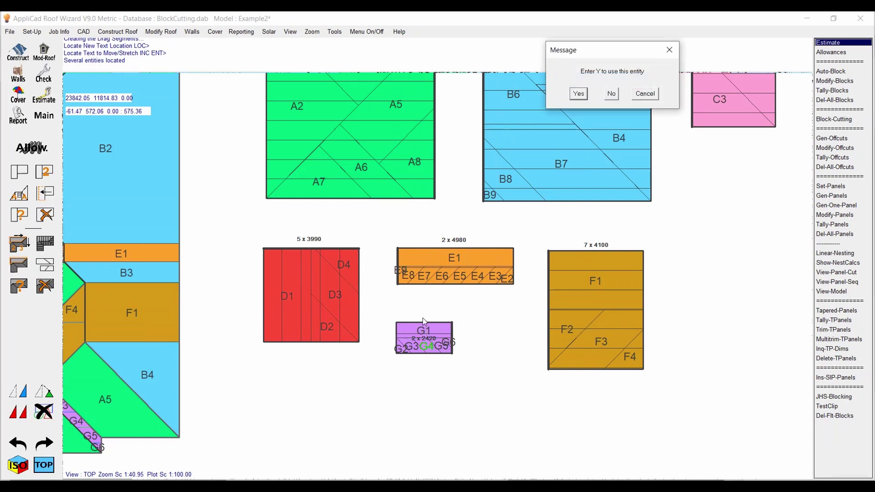
{"action": "key", "text": "Return"}
{"action": "left_click", "coordinate": [425, 313]}
Step: Move the size labels of blocks A, B and C out of the blocks to just above their upper edges
{"action": "scroll", "coordinate": [386, 390], "scroll_direction": "down", "scroll_amount": 3}
{"action": "left_click", "coordinate": [378, 215]}
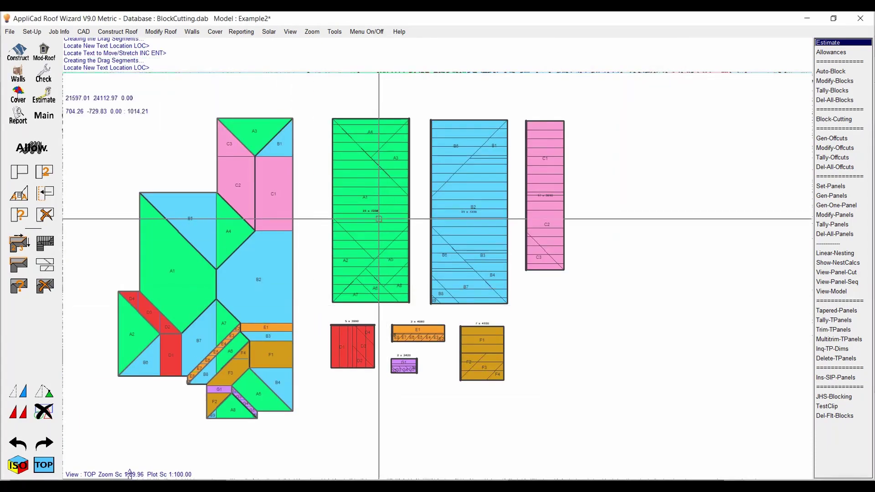
{"action": "left_click", "coordinate": [370, 112]}
{"action": "left_click", "coordinate": [469, 210]}
{"action": "left_click", "coordinate": [471, 115]}
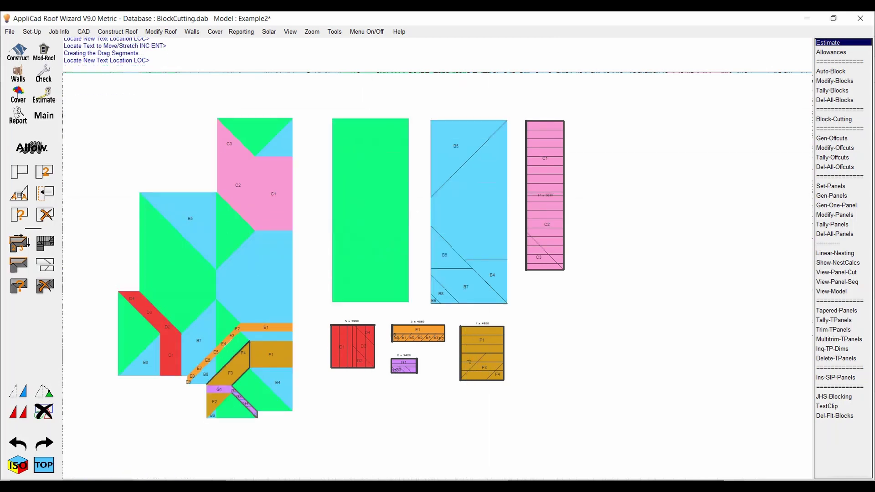
{"action": "left_click", "coordinate": [545, 195]}
{"action": "left_click", "coordinate": [547, 113]}
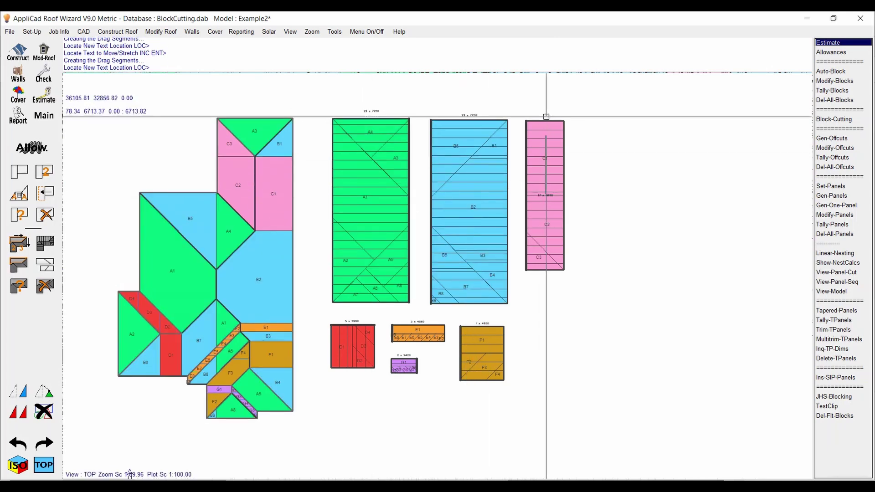
{"action": "right_click", "coordinate": [622, 137]}
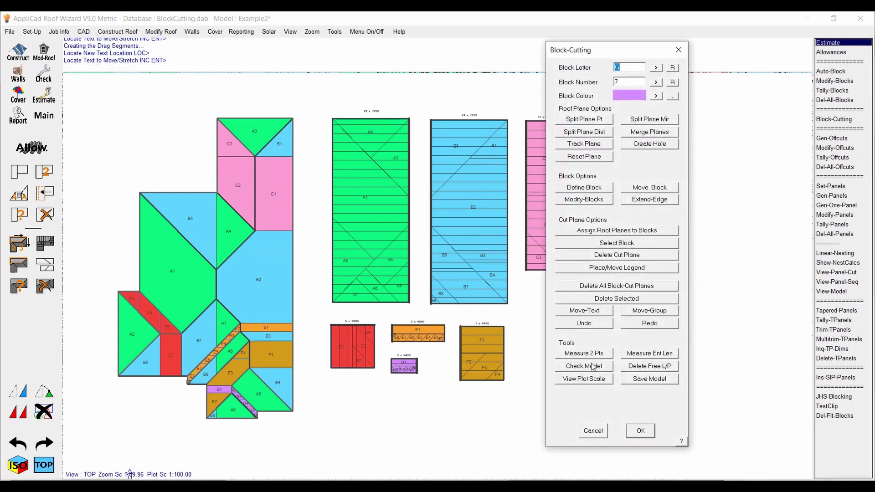
Step: Set the view plot scale to 1:150 to enlarge the section labels
{"action": "left_click", "coordinate": [599, 381]}
{"action": "type", "text": "150"}
{"action": "key", "text": "Return"}
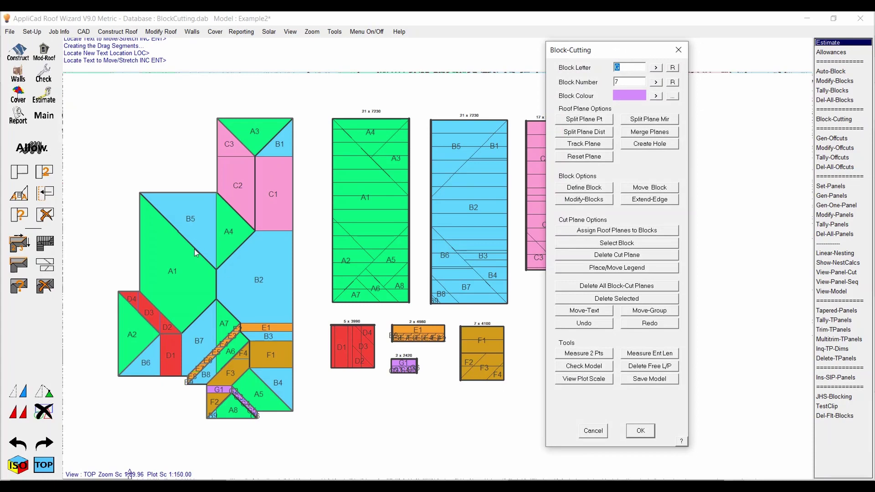
Step: Place the block cut list legend below block C, beside block F, and finish block cutting
{"action": "left_click", "coordinate": [625, 268]}
{"action": "left_click", "coordinate": [525, 301]}
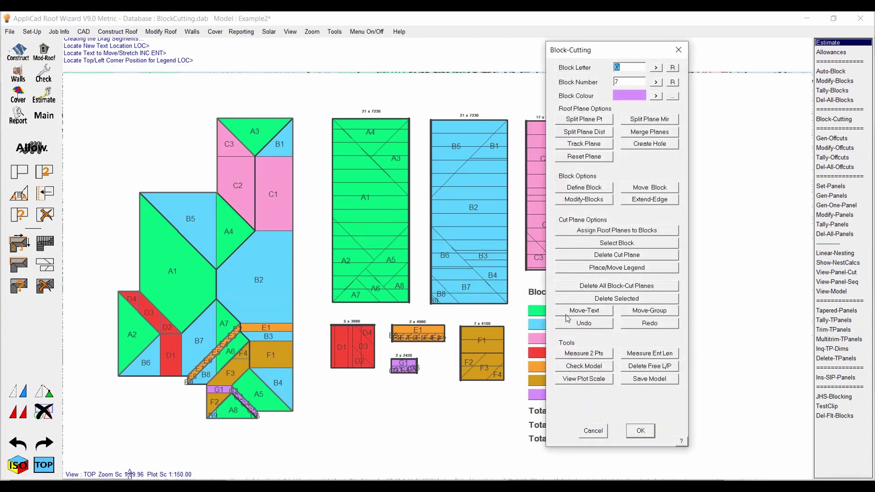
{"action": "left_click_drag", "start_coordinate": [587, 48], "coordinate": [729, 49]}
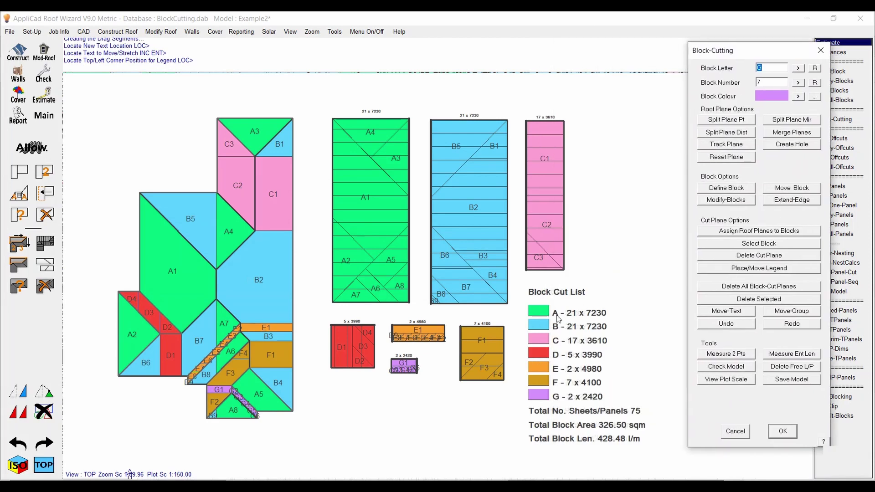
{"action": "key", "text": "Return"}
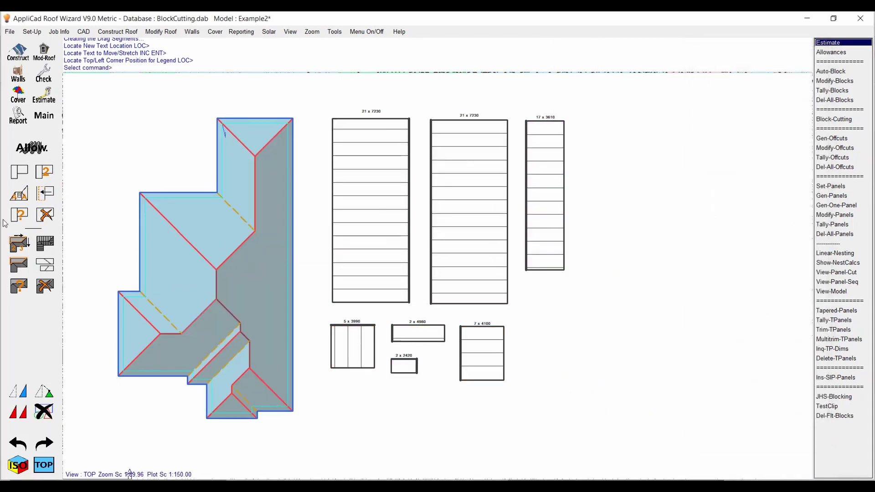
Step: Tally the panels and review the cutting list summary for lengths, areas and estimated waste
{"action": "left_click", "coordinate": [20, 216]}
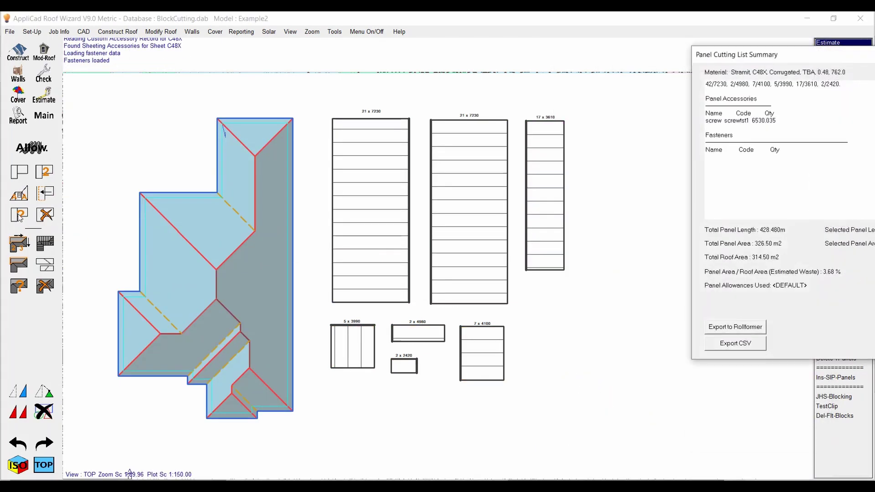
{"action": "left_click_drag", "start_coordinate": [808, 50], "coordinate": [483, 95]}
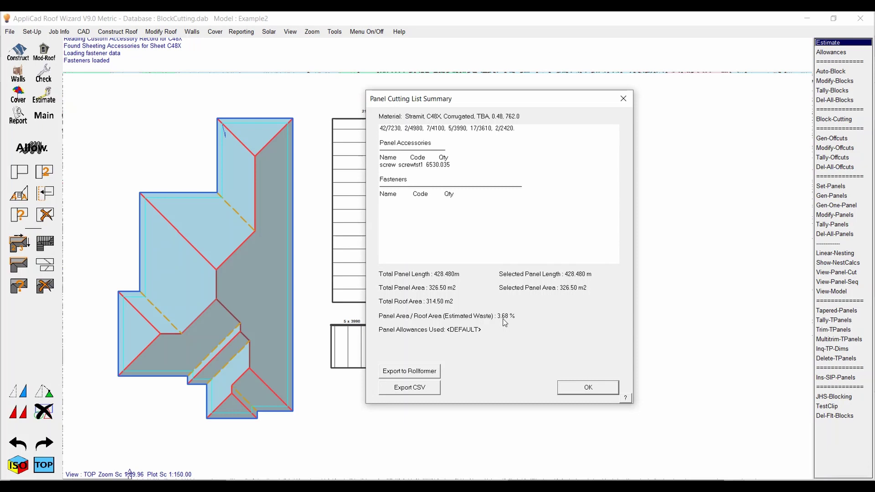
{"action": "left_click", "coordinate": [588, 388]}
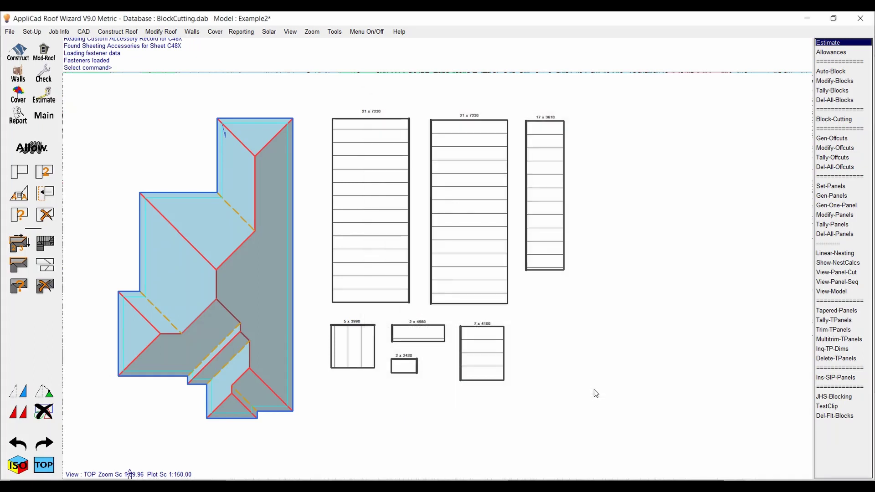